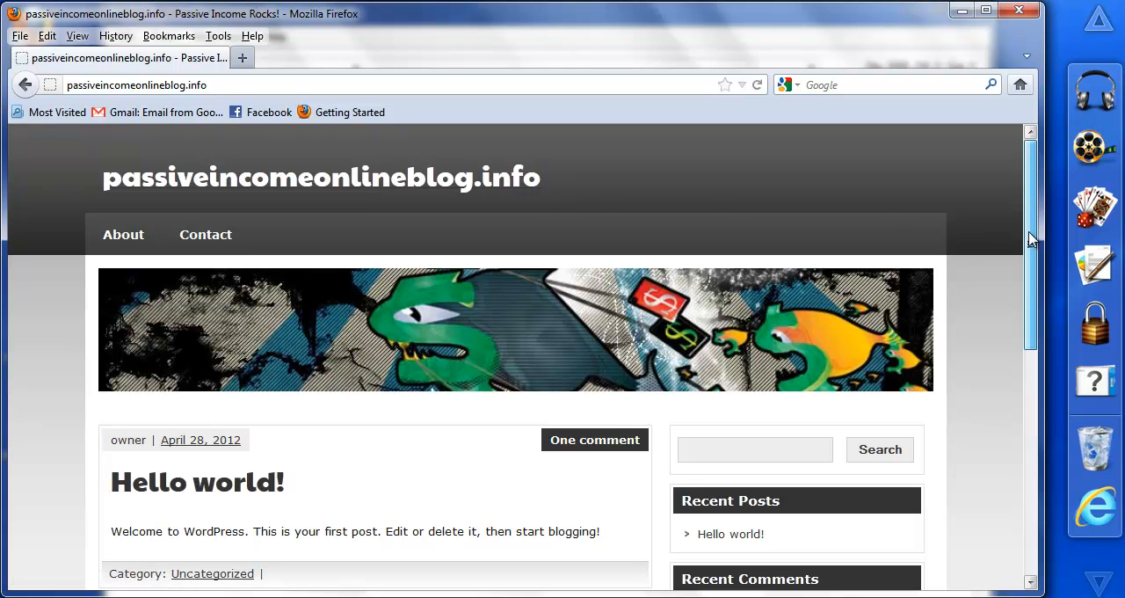
# Step: Look over the home page of passiveincomeonlineblog.info, from its header to the first post and sidebar
pyautogui.moveTo(1031, 239); pyautogui.dragTo(1035, 264)
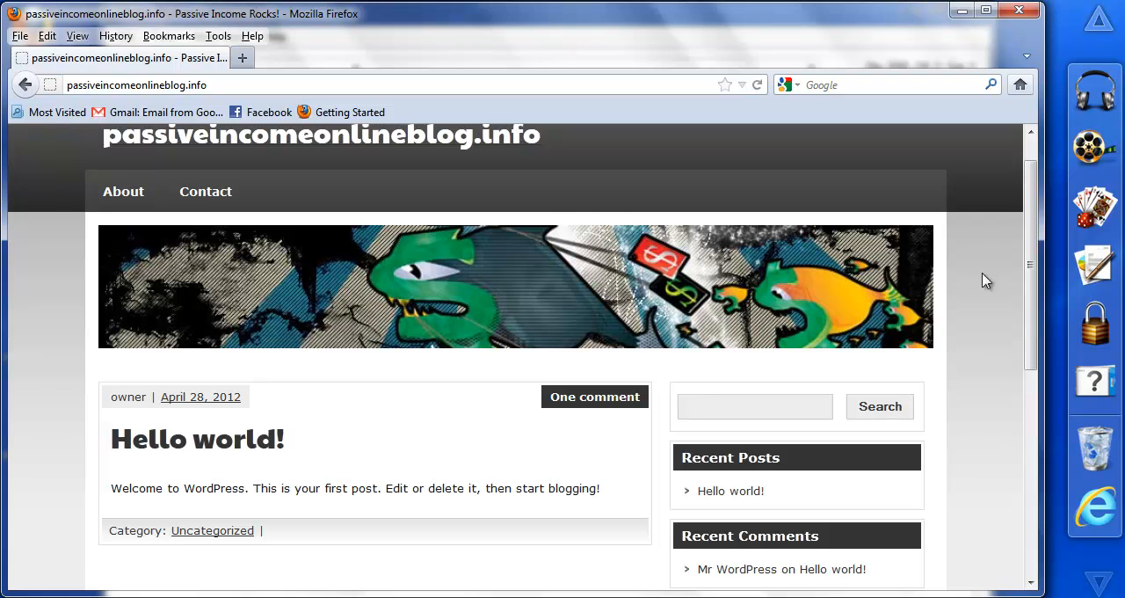
pyautogui.moveTo(1030, 282); pyautogui.dragTo(1011, 247)
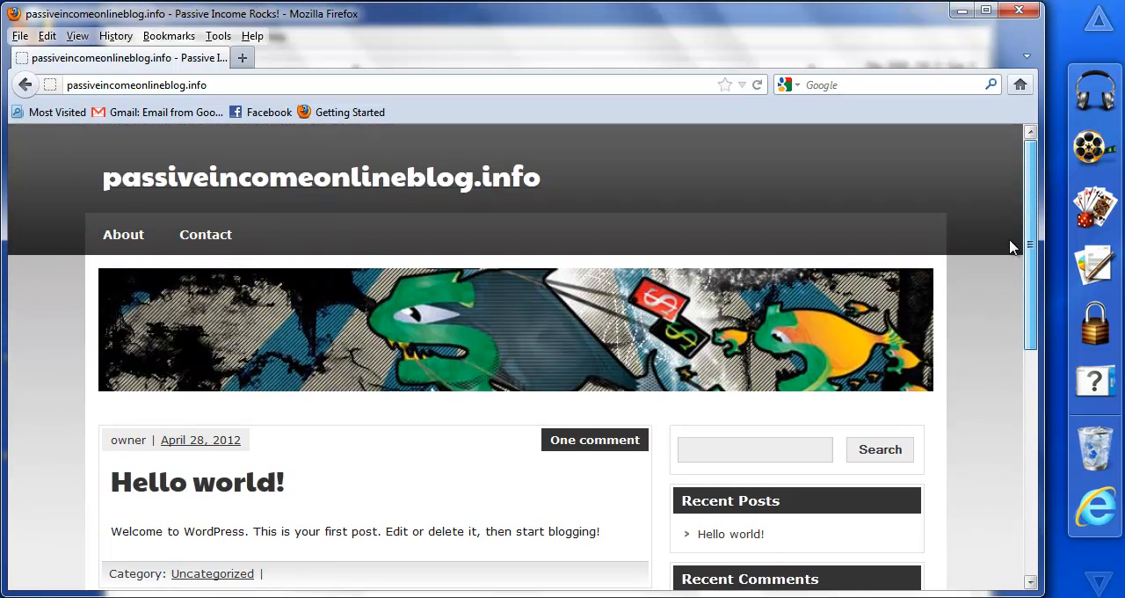
pyautogui.moveTo(1011, 248); pyautogui.dragTo(1023, 292)
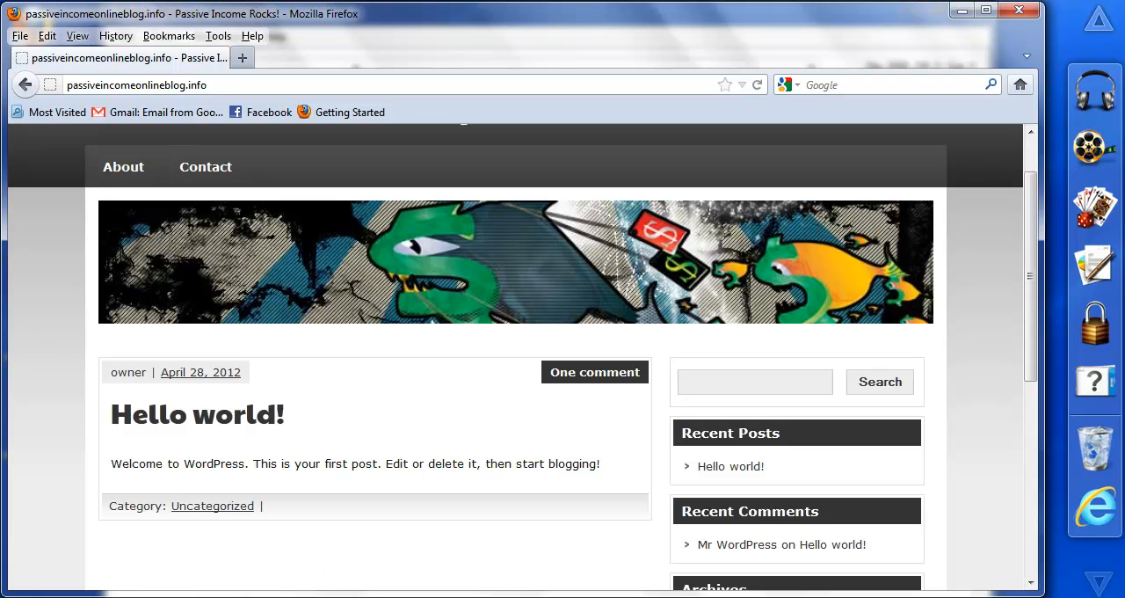
# Step: Switch to Article Marketing Robot and enter the email address and account password for a new author account
pyautogui.click(336, 597)
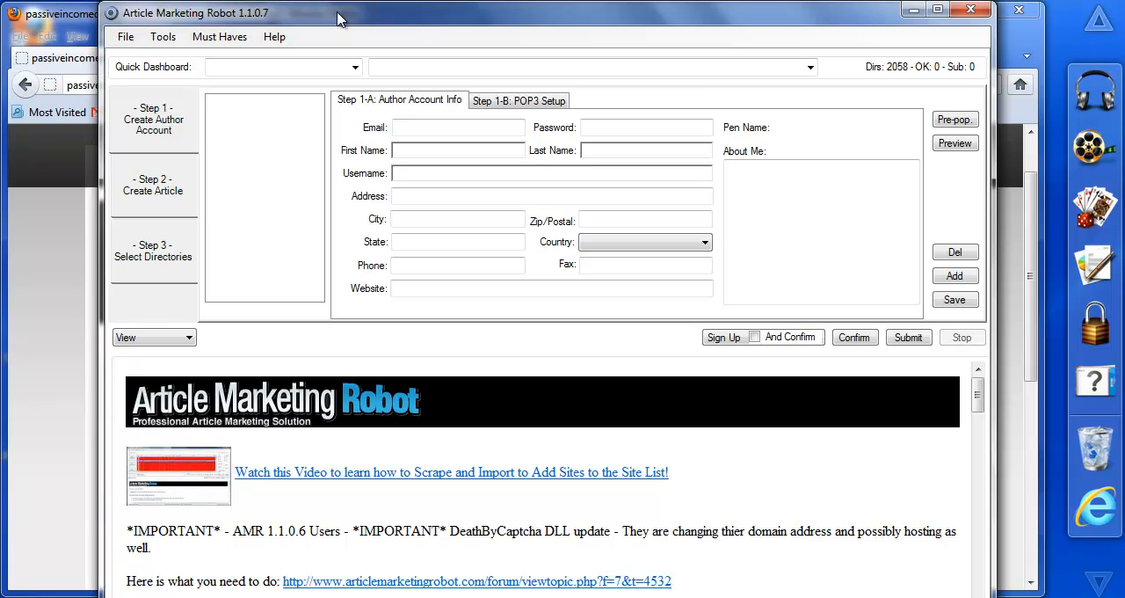
pyautogui.click(507, 126)
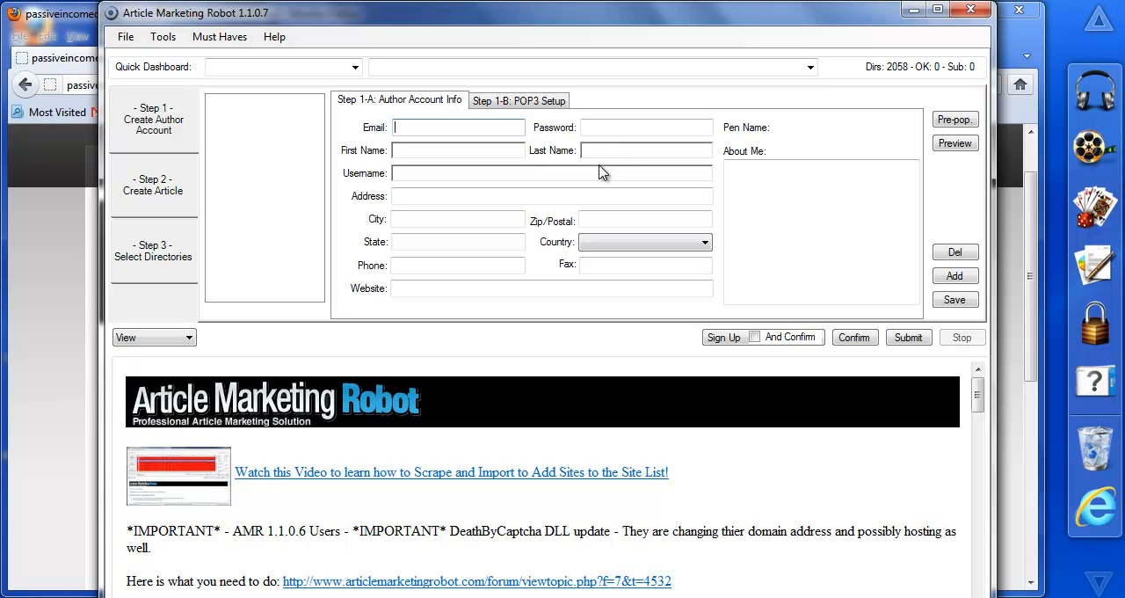
pyautogui.press('Tab')
pyautogui.write('***')
pyautogui.press('Tab')
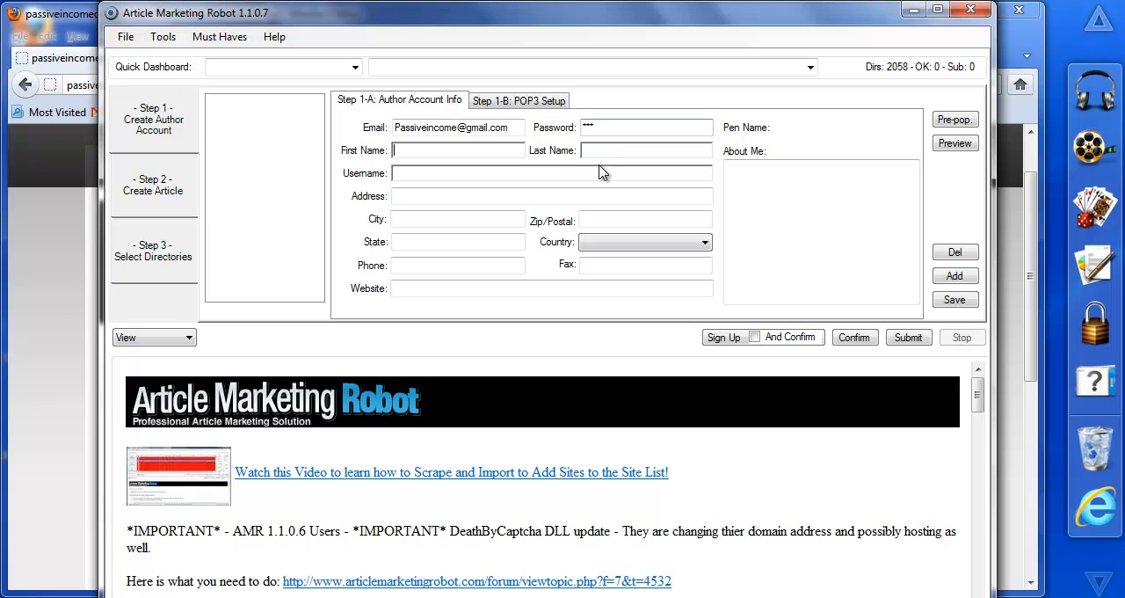
# Step: Fill in the author's first name, last name and username
pyautogui.write('PassiveIncome')
pyautogui.press('Tab')
pyautogui.write('passive')
pyautogui.press('BackSpace')
pyautogui.press('BackSpace')
pyautogui.press('BackSpace')
pyautogui.press('BackSpace')
pyautogui.press('BackSpace')
pyautogui.press('BackSpace')
pyautogui.press('BackSpace')
# Step: Enter the author's street address with the street name spelled correctly
pyautogui.press('Tab')
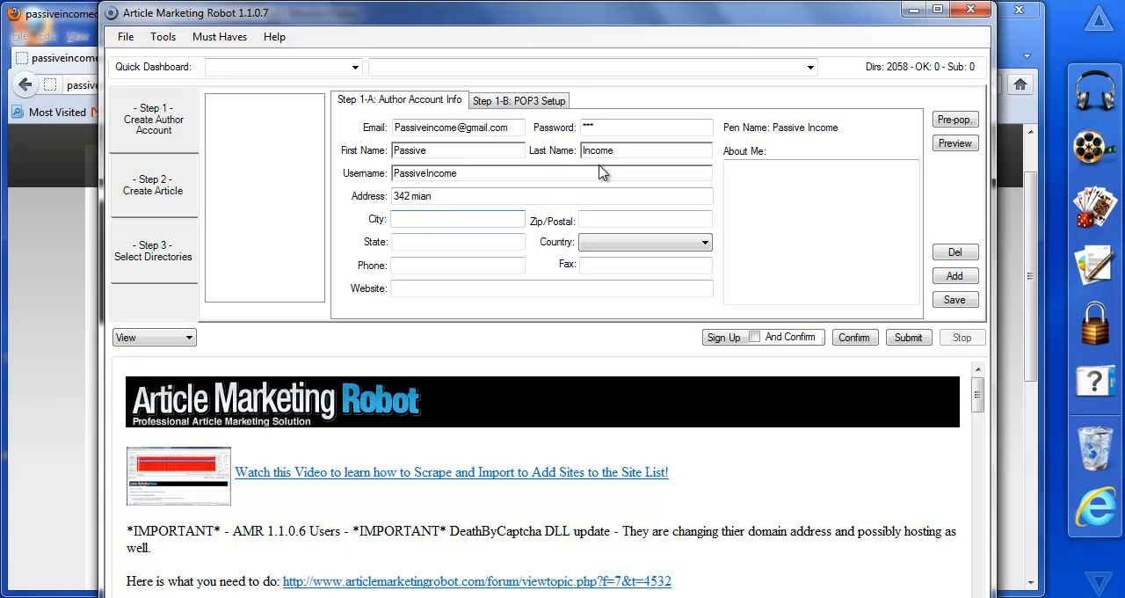
pyautogui.click(522, 193)
pyautogui.moveTo(495, 193); pyautogui.dragTo(416, 193)
pyautogui.press('BackSpace')
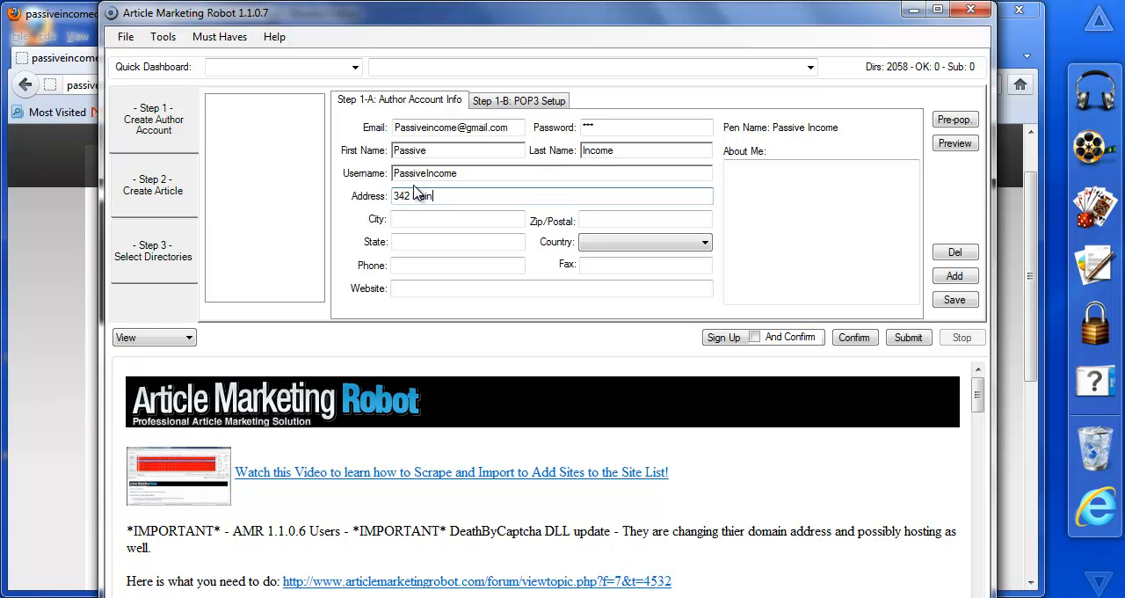
pyautogui.press('Tab')
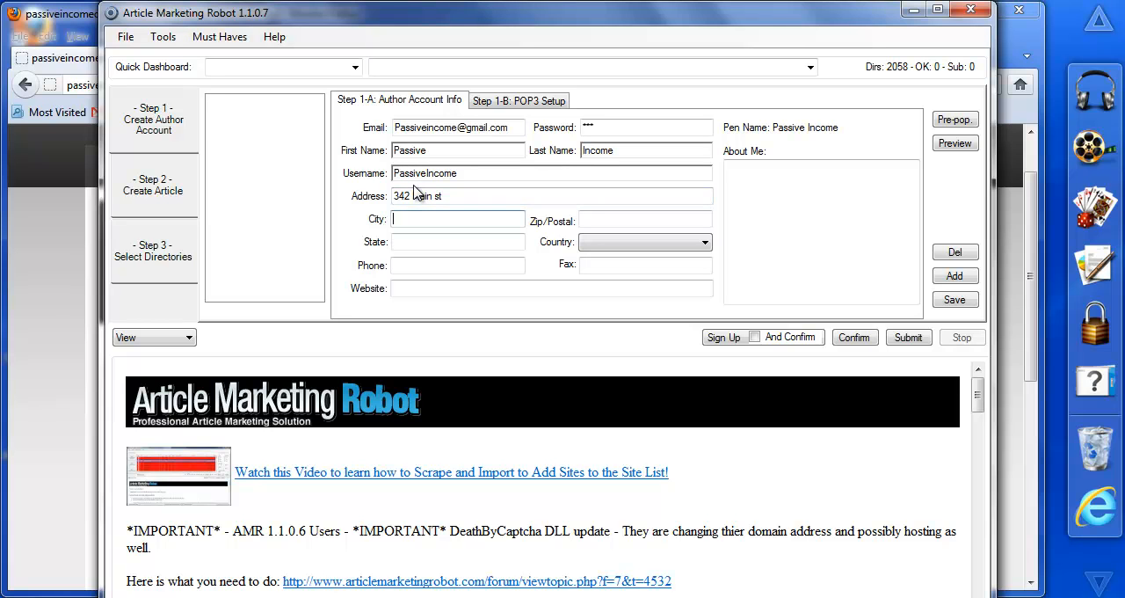
# Step: Fill in the author's city, postal code and state
pyautogui.write('san fan')
pyautogui.press('BackSpace')
pyautogui.press('BackSpace')
pyautogui.write('Fra')
pyautogui.press('BackSpace')
pyautogui.press('BackSpace')
pyautogui.press('BackSpace')
pyautogui.write('fran')
pyautogui.press('Tab')
pyautogui.write('981111')
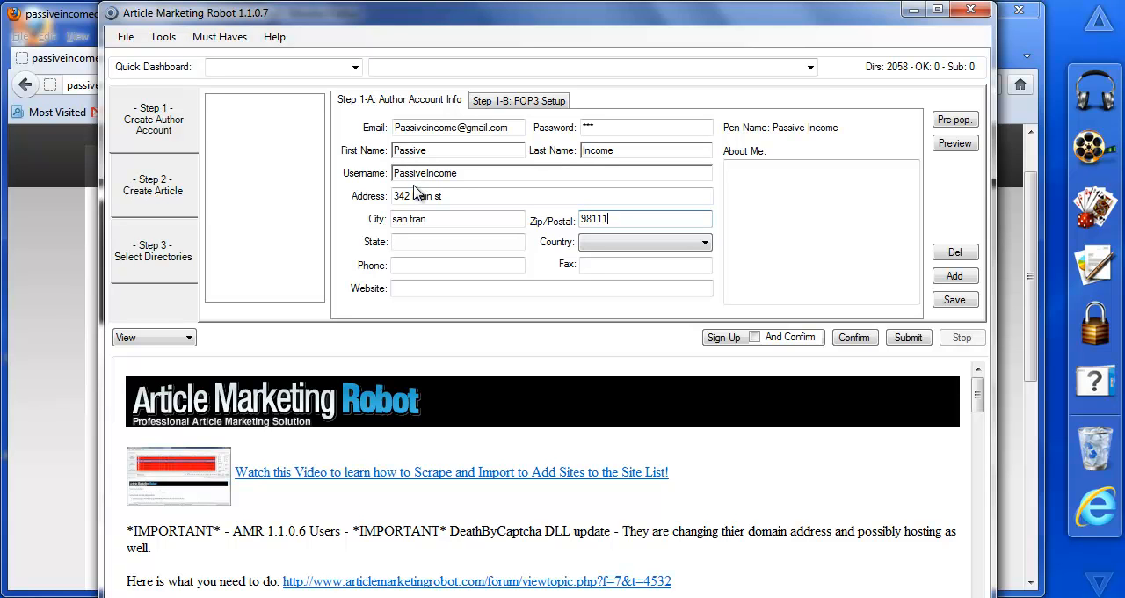
pyautogui.press('Tab')
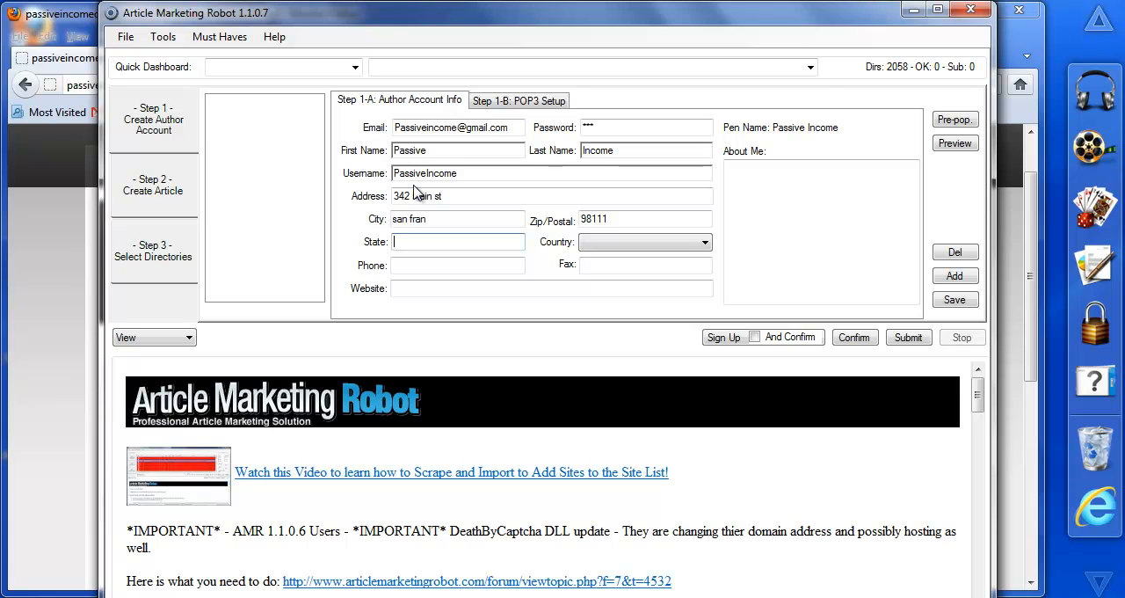
pyautogui.write('CA')
pyautogui.press('Tab')
pyautogui.press('Tab')
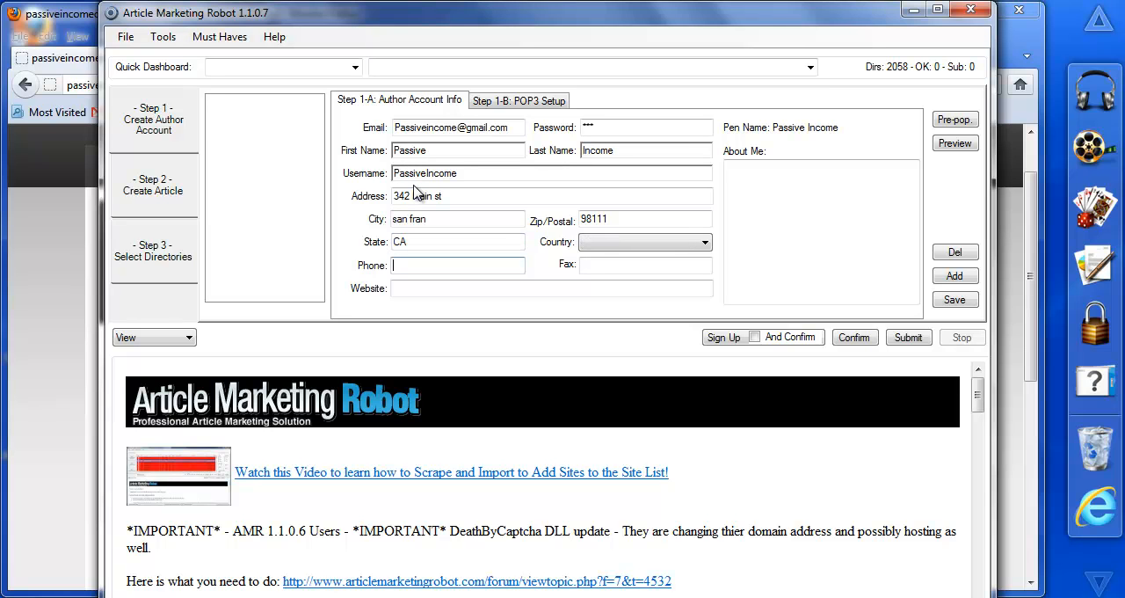
pyautogui.press('Tab')
pyautogui.press('Tab')
pyautogui.write('http://passiv')
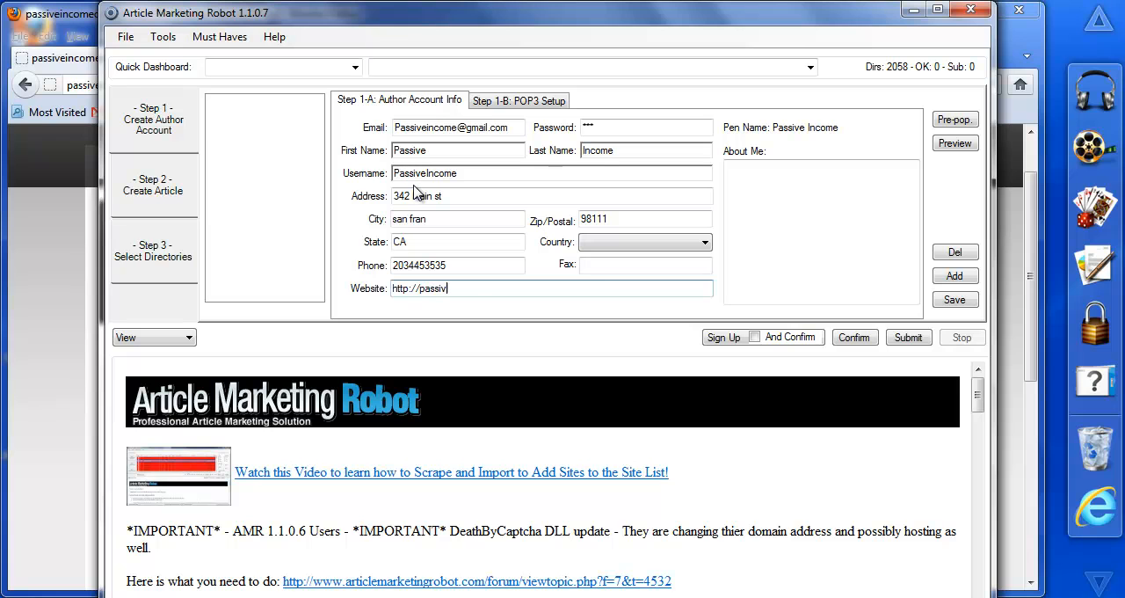
pyautogui.write('eincomeonline.ingo')
pyautogui.press('Tab')
# Step: Describe the author as "website developer" in the About Me text and try to save the account
pyautogui.write('we')
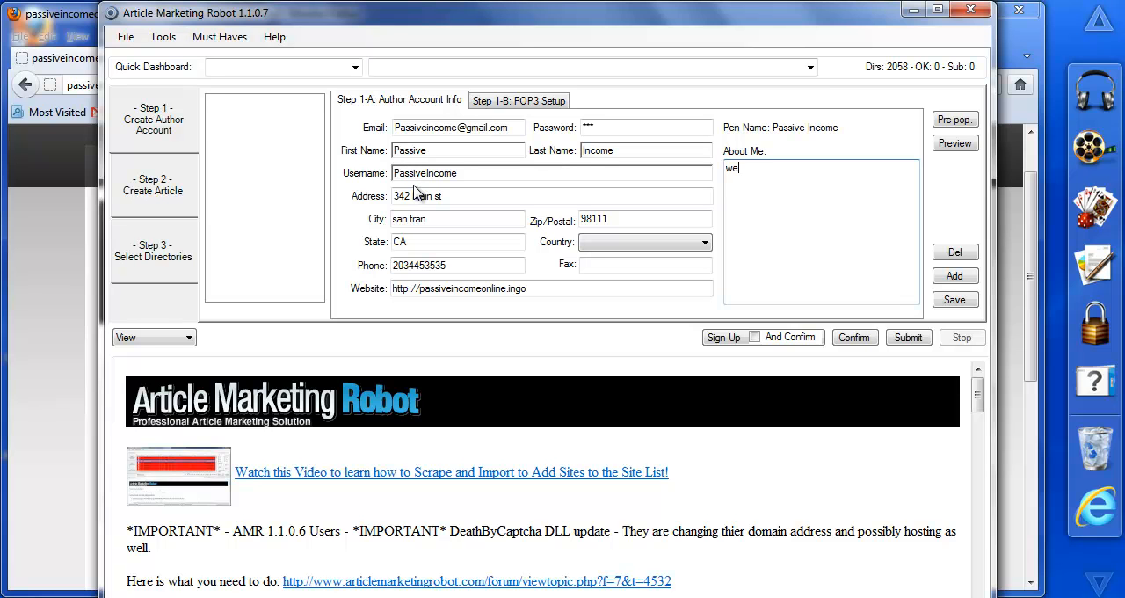
pyautogui.write('bsite developer')
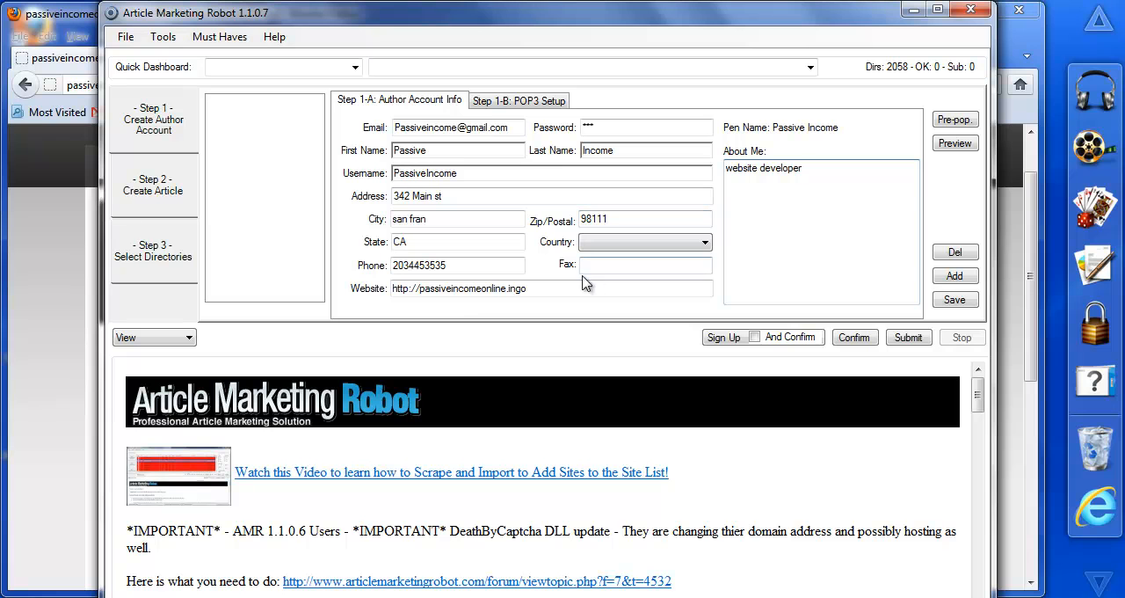
pyautogui.click(957, 301)
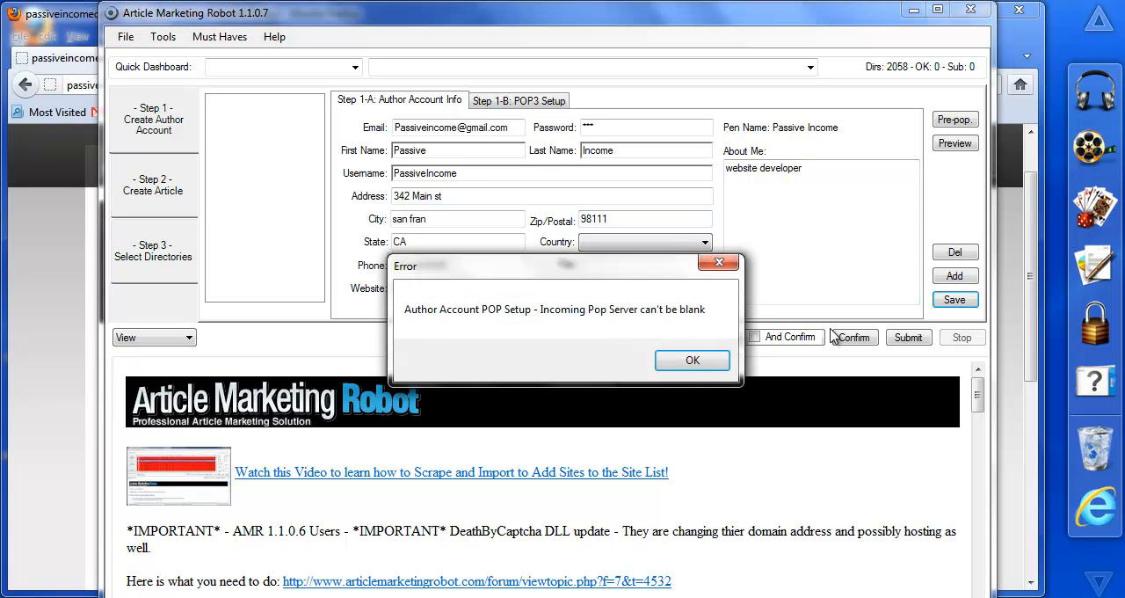
pyautogui.click(691, 361)
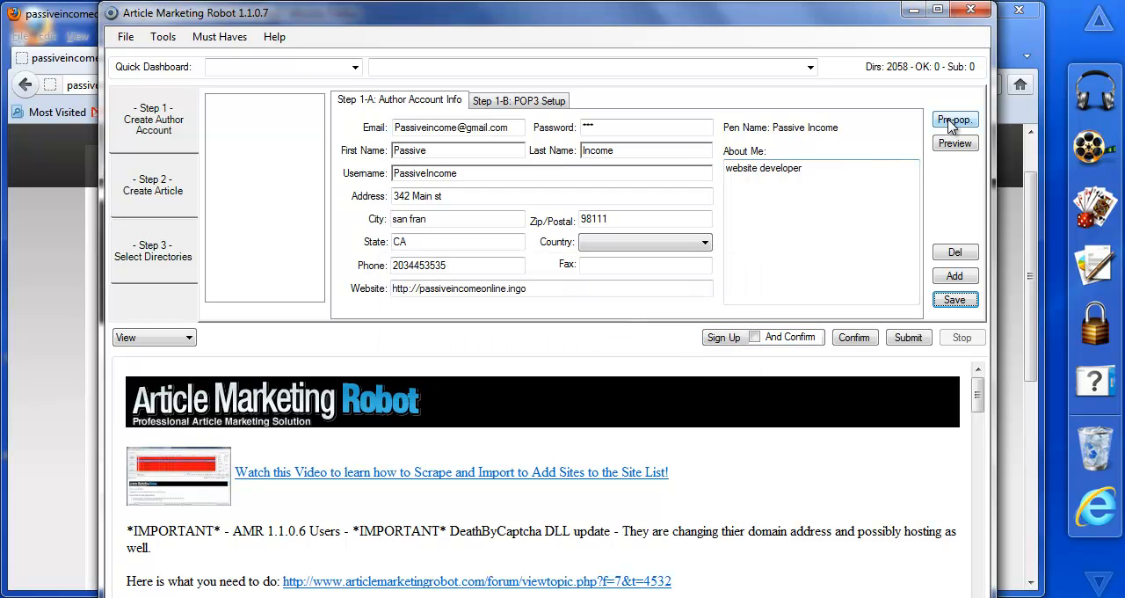
# Step: In the POP3 setup, set the incoming server to 994 and the port to 995, and try to save the account
pyautogui.click(546, 102)
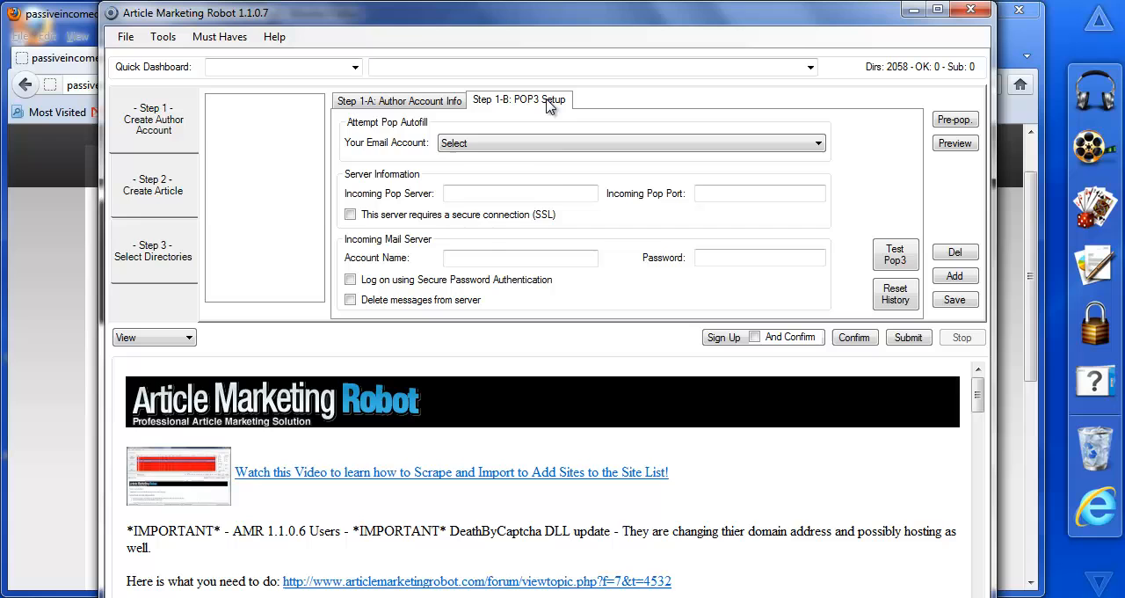
pyautogui.click(508, 197)
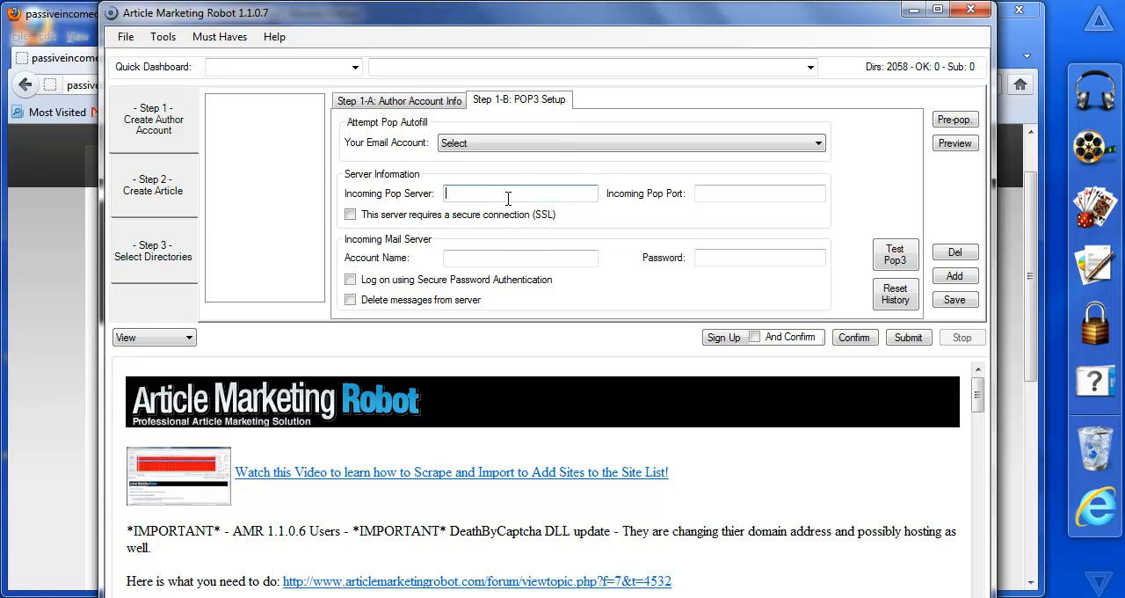
pyautogui.write('994')
pyautogui.click(708, 194)
pyautogui.write('995')
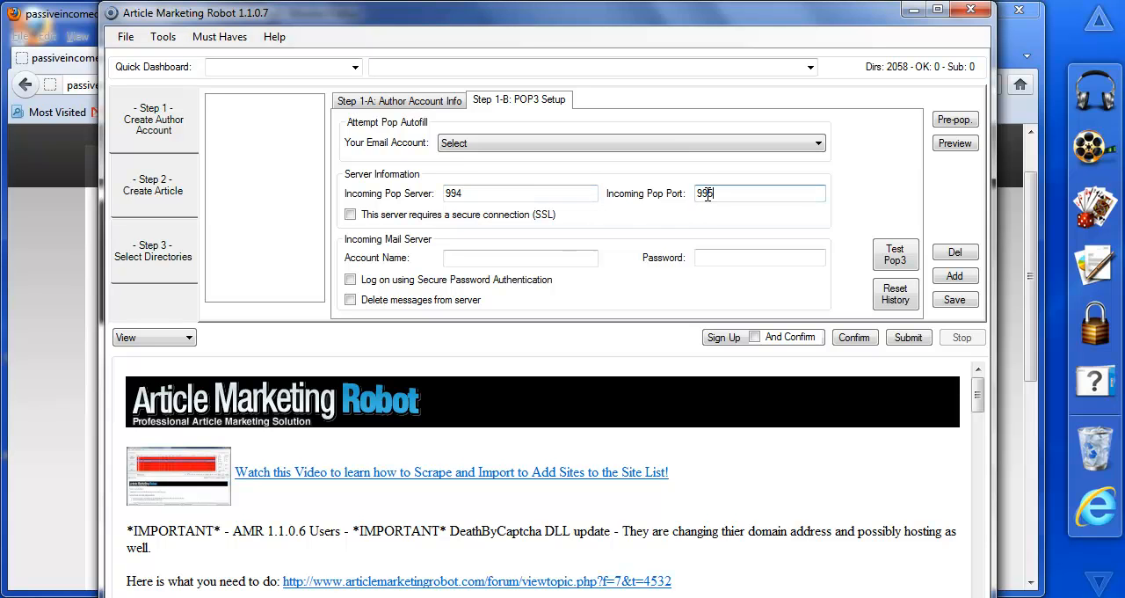
pyautogui.click(941, 302)
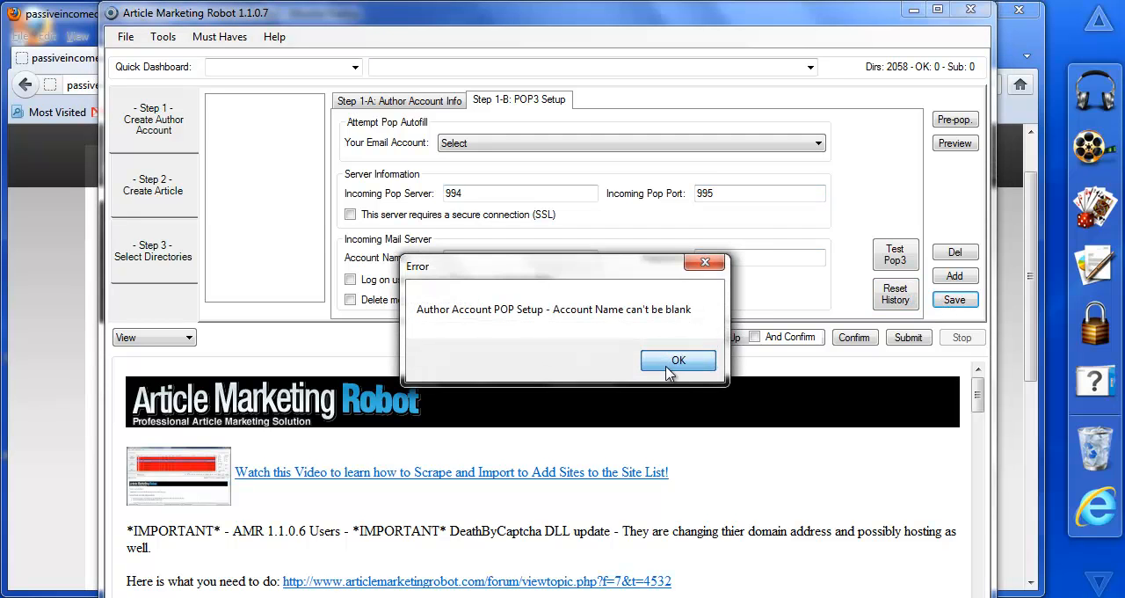
pyautogui.click(668, 362)
# Step: Set the POP3 account name to passive, enter the mail account password, and save the author account
pyautogui.click(478, 258)
pyautogui.write('passivi')
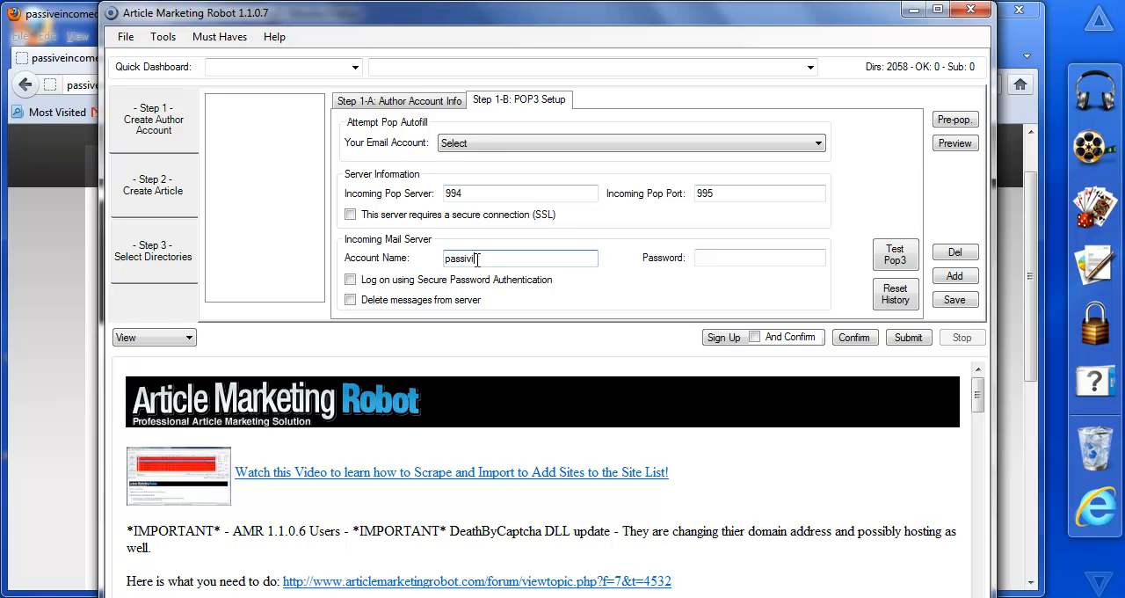
pyautogui.press('Tab')
pyautogui.write('*')
pyautogui.click(962, 305)
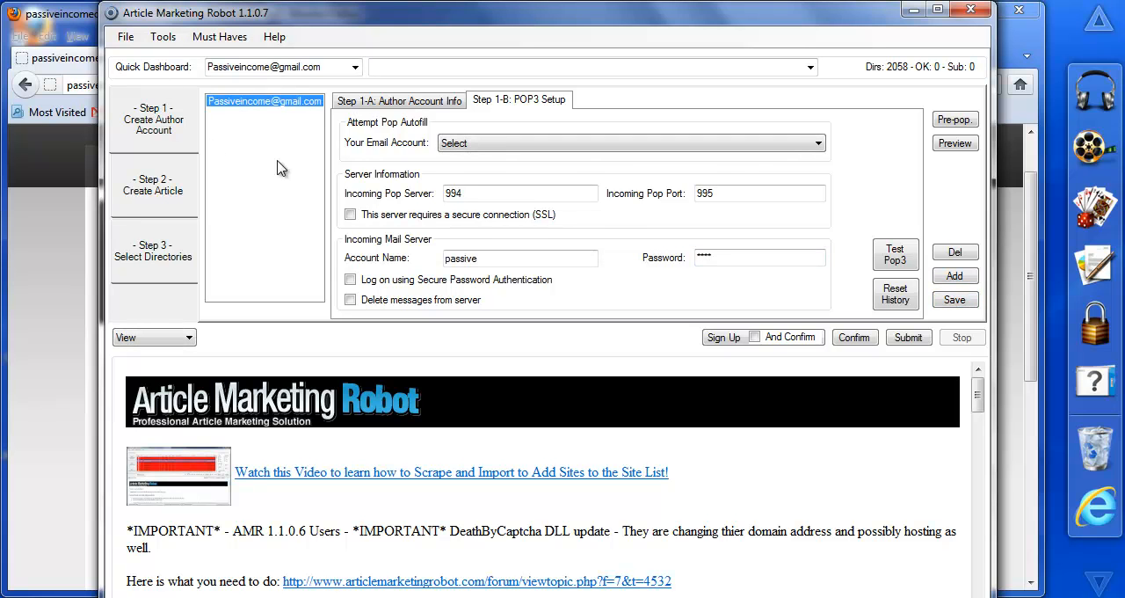
# Step: Return to the author account info, then start a new article in the Create Article stage
pyautogui.click(412, 109)
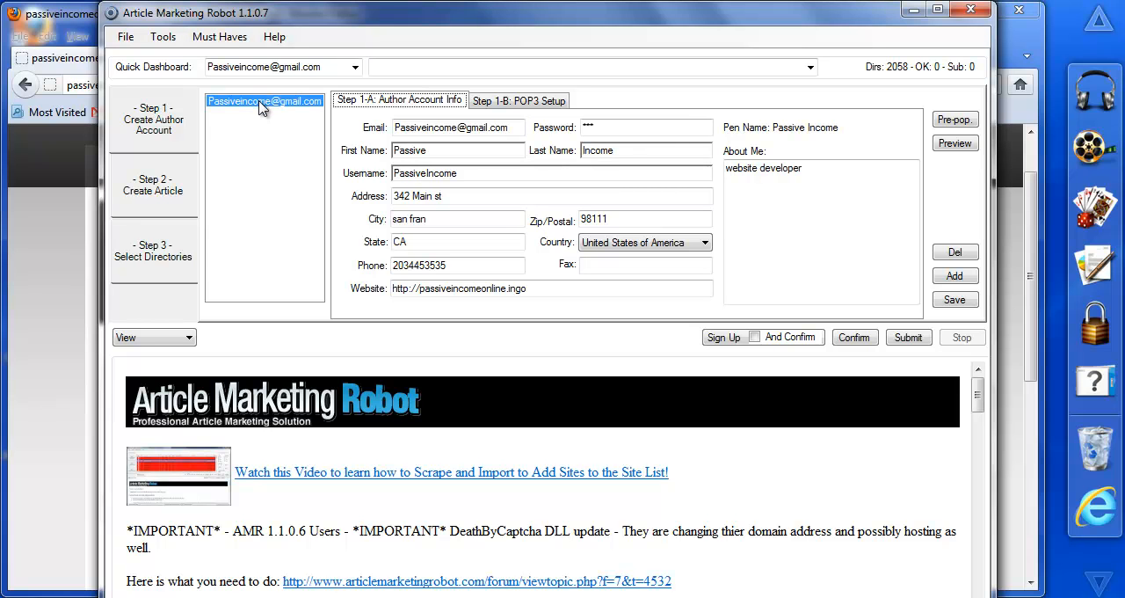
pyautogui.click(148, 193)
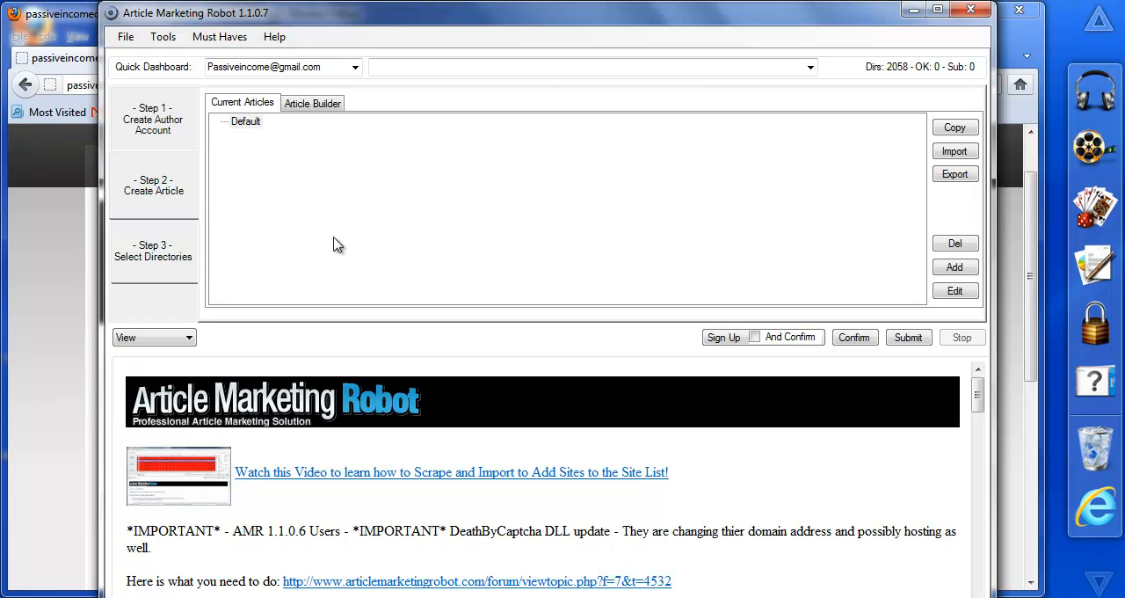
pyautogui.click(956, 267)
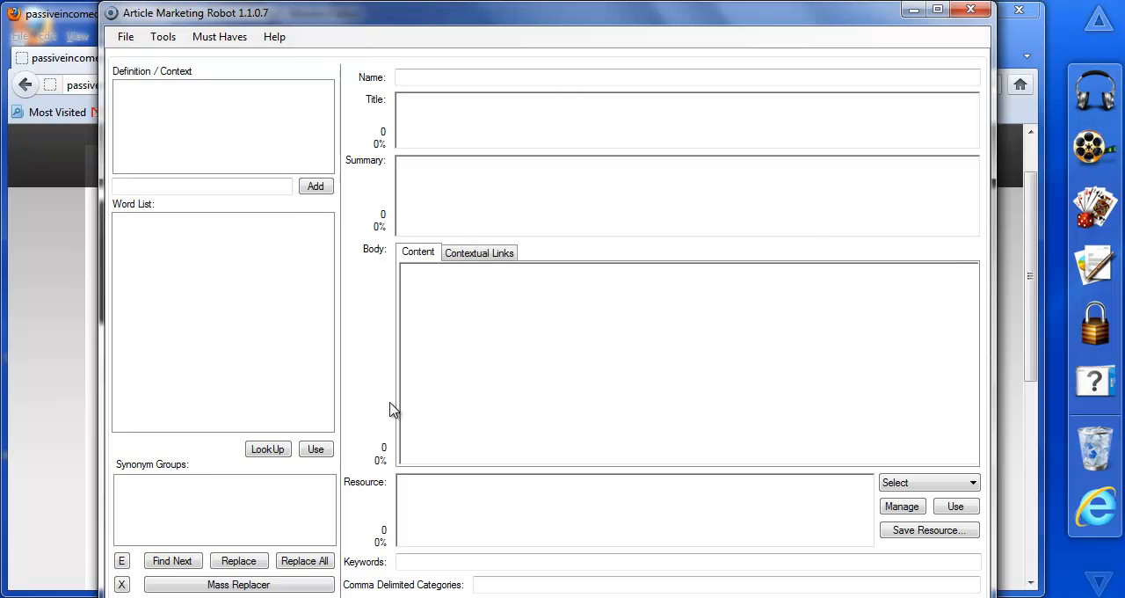
# Step: Minimize the browser and Article Marketing Robot windows and open the passiveincomeonlinespyntax2 text file from the desktop
pyautogui.click(70, 16)
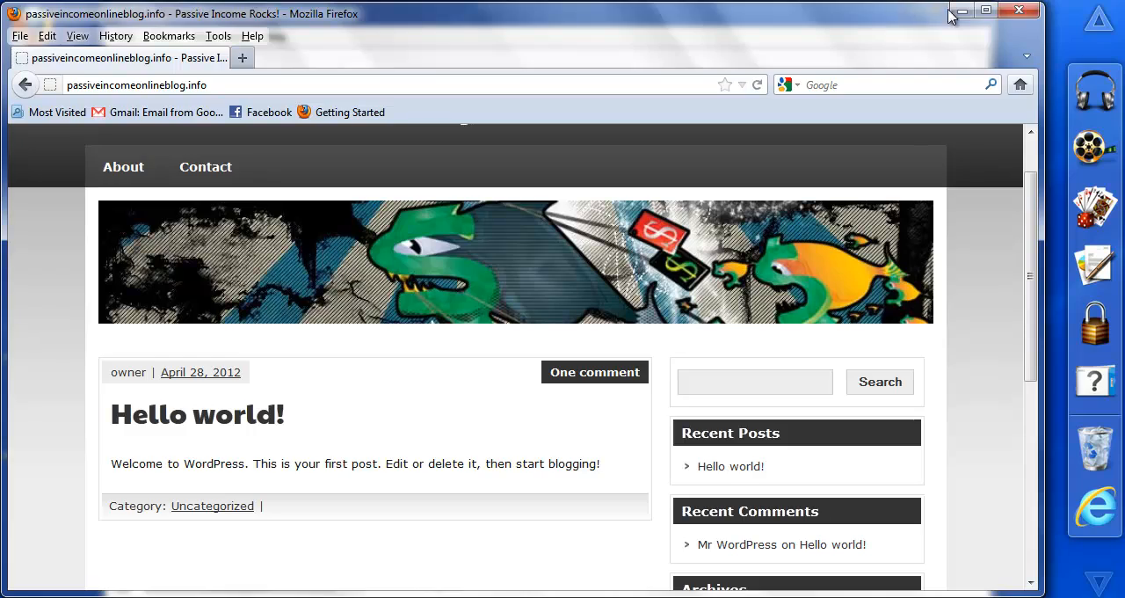
pyautogui.click(962, 11)
pyautogui.click(918, 11)
pyautogui.doubleClick(35, 331)
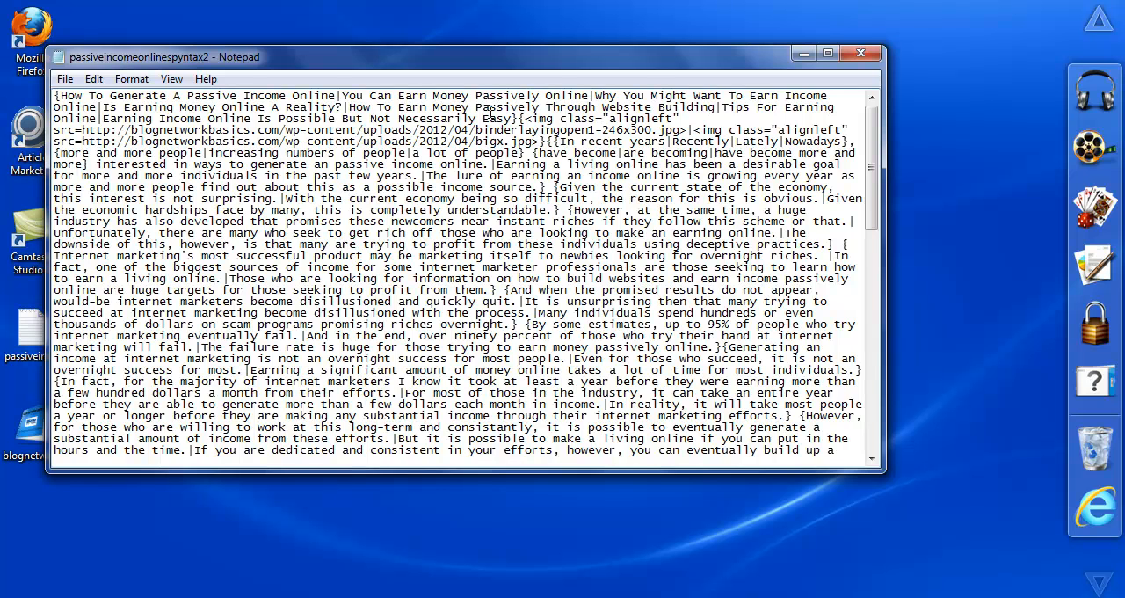
# Step: Copy the opening group of spun titles from the text file into the article's Title and name the article test1
pyautogui.moveTo(517, 118); pyautogui.dragTo(49, 88)
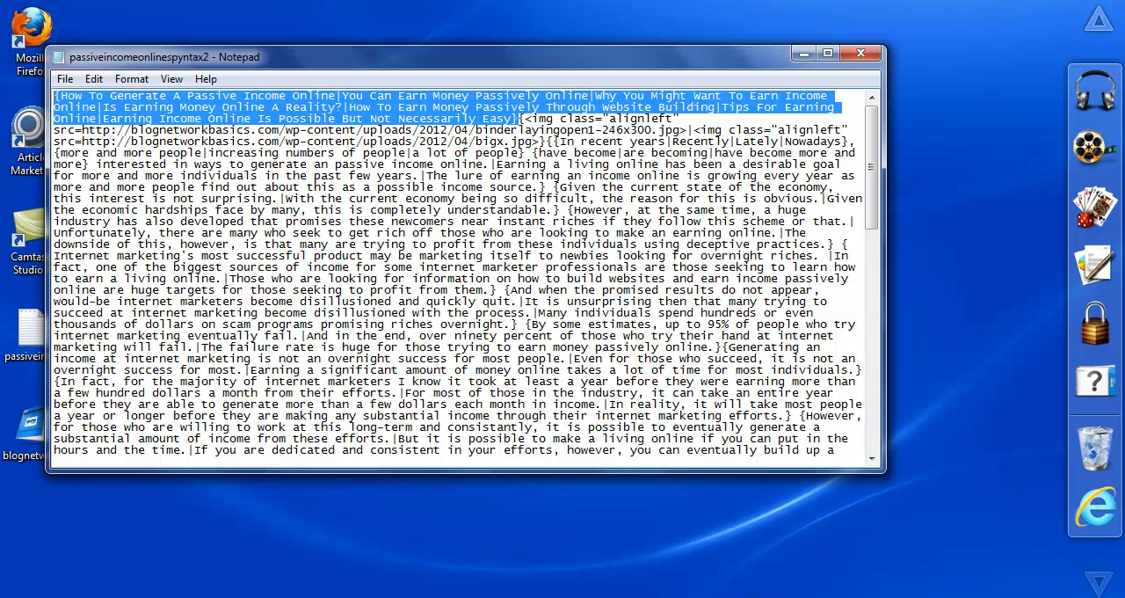
pyautogui.click(309, 597)
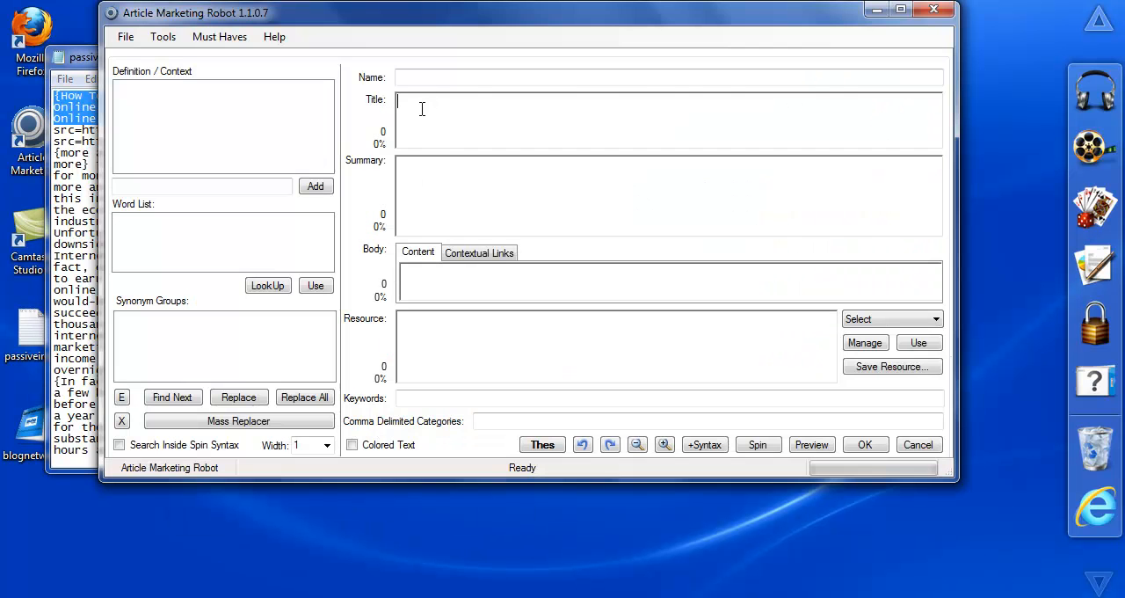
pyautogui.hotkey('ctrl', 'v')
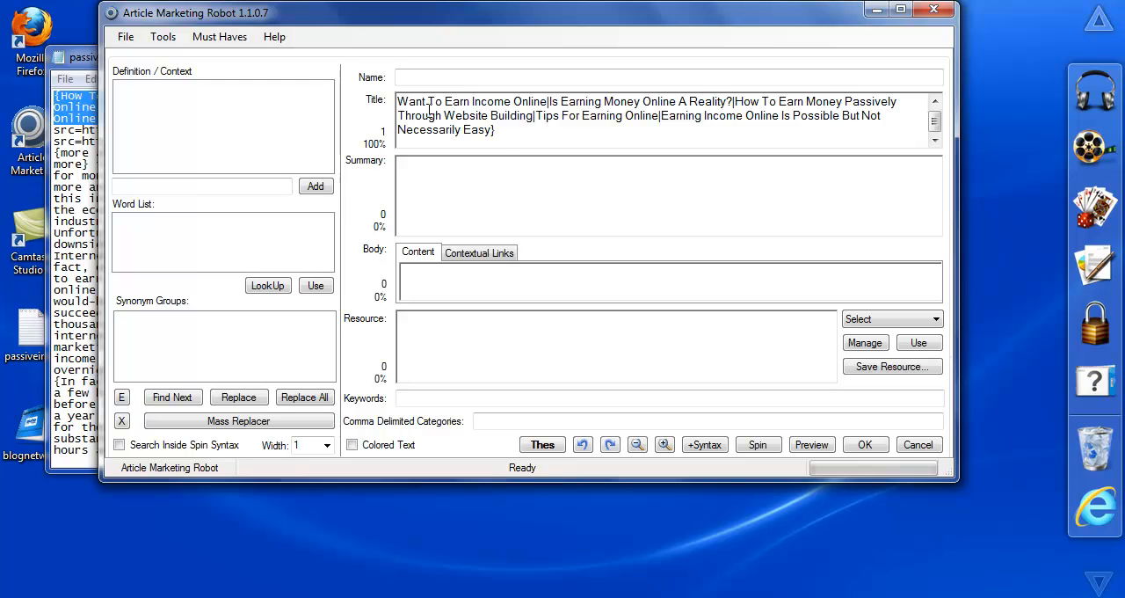
pyautogui.moveTo(494, 129); pyautogui.dragTo(370, 81)
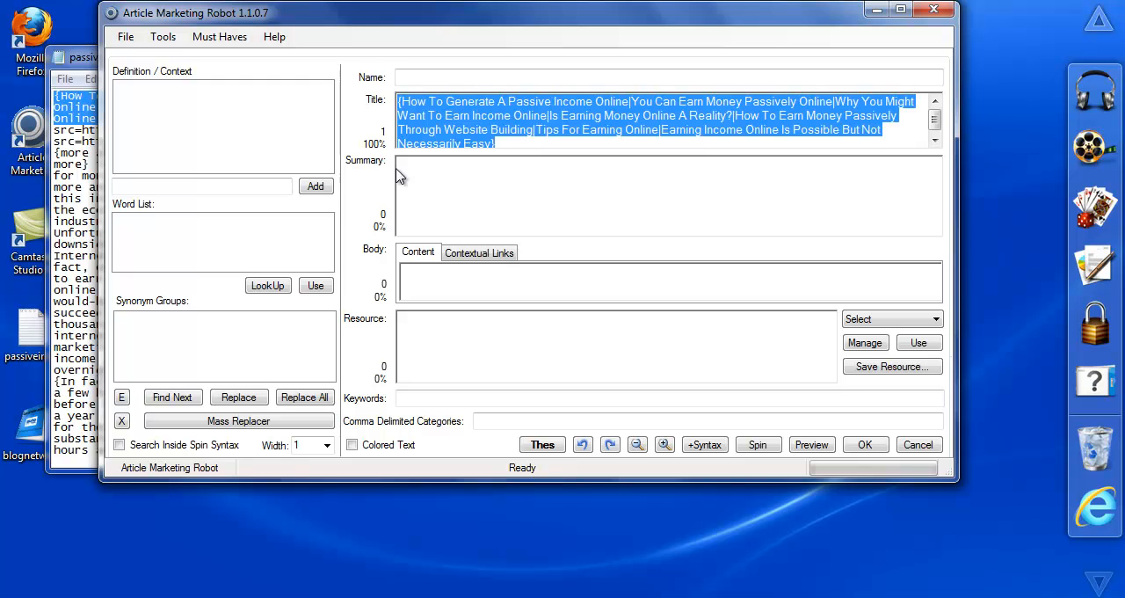
pyautogui.click(438, 188)
pyautogui.click(410, 77)
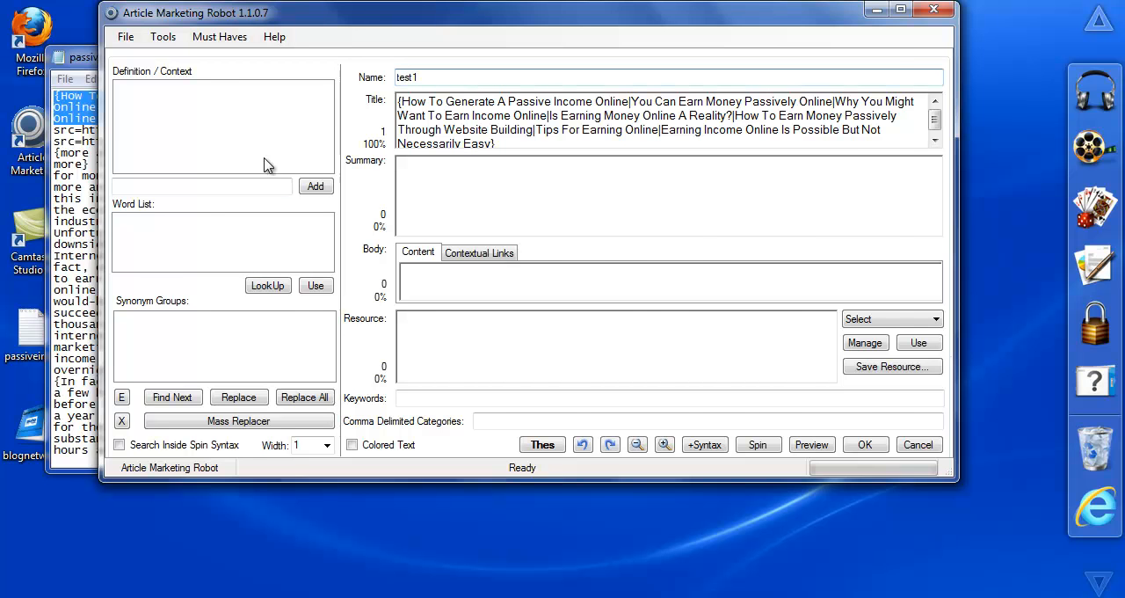
# Step: Copy all the remaining spin text after the title group in passiveincomeonlinespyntax2 into the article's Body content
pyautogui.click(48, 215)
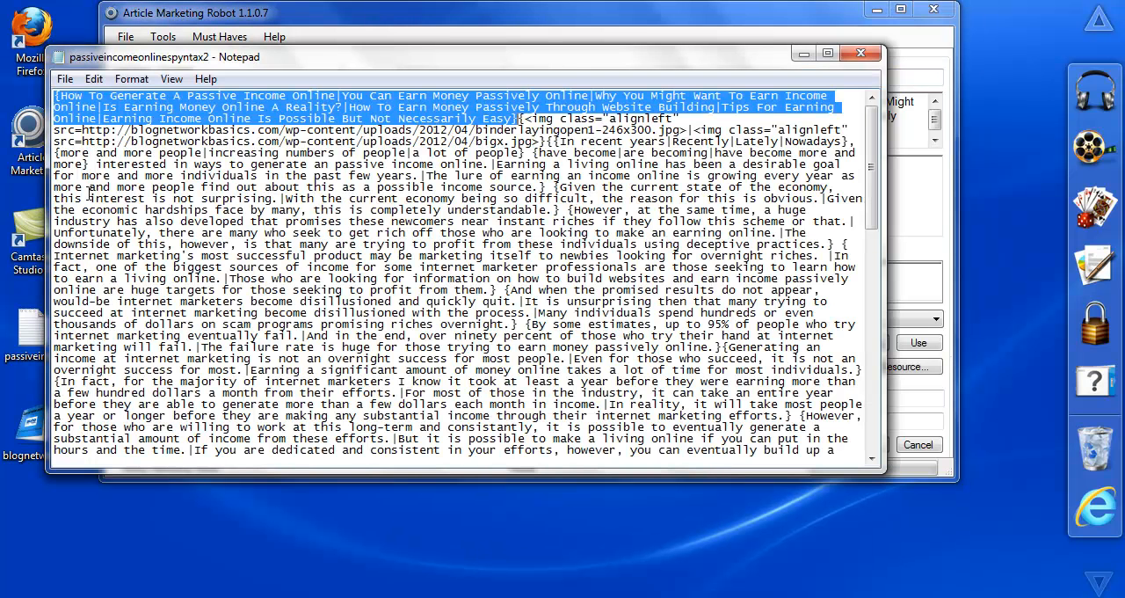
pyautogui.click(521, 118)
pyautogui.moveTo(522, 118); pyautogui.dragTo(779, 473)
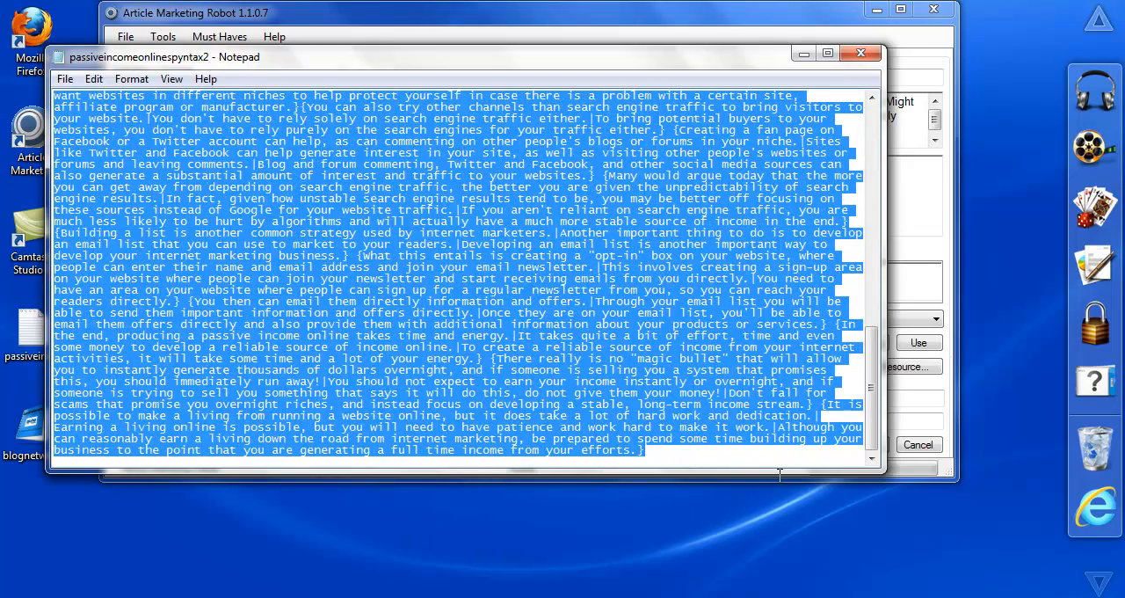
pyautogui.click(919, 214)
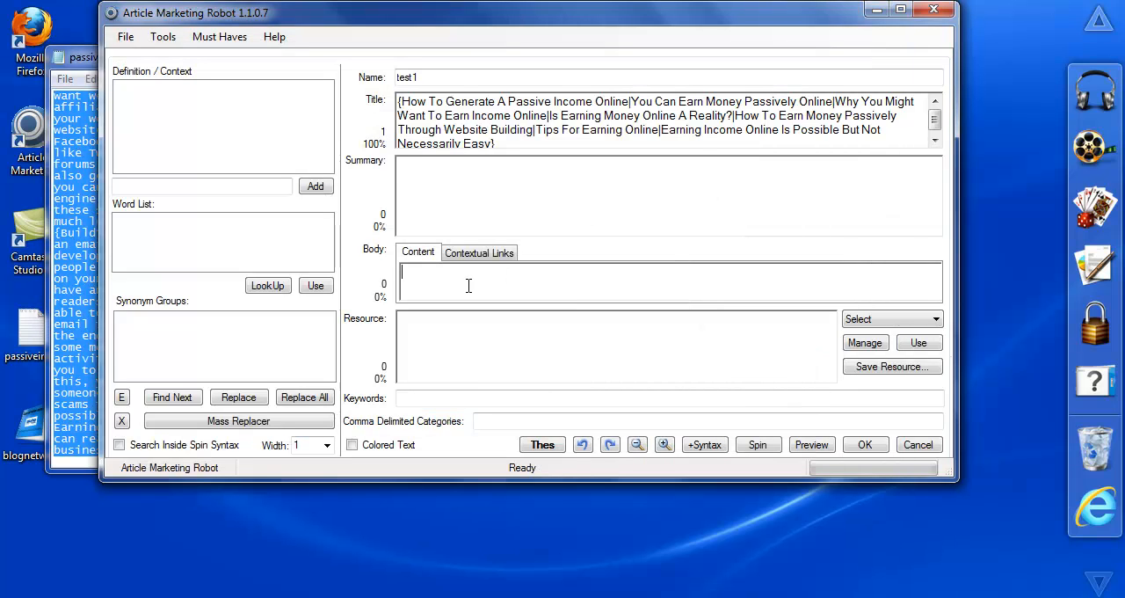
pyautogui.hotkey('ctrl', 'v')
# Step: Set the article's keywords to passive income and its category to income
pyautogui.click(465, 400)
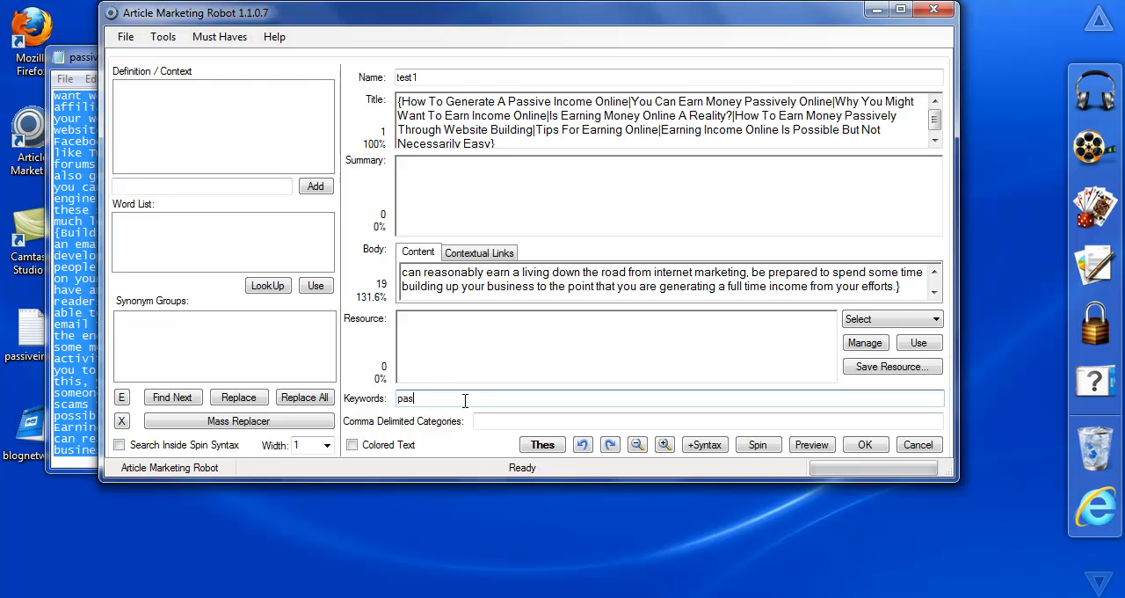
pyautogui.write('passive income')
pyautogui.click(525, 421)
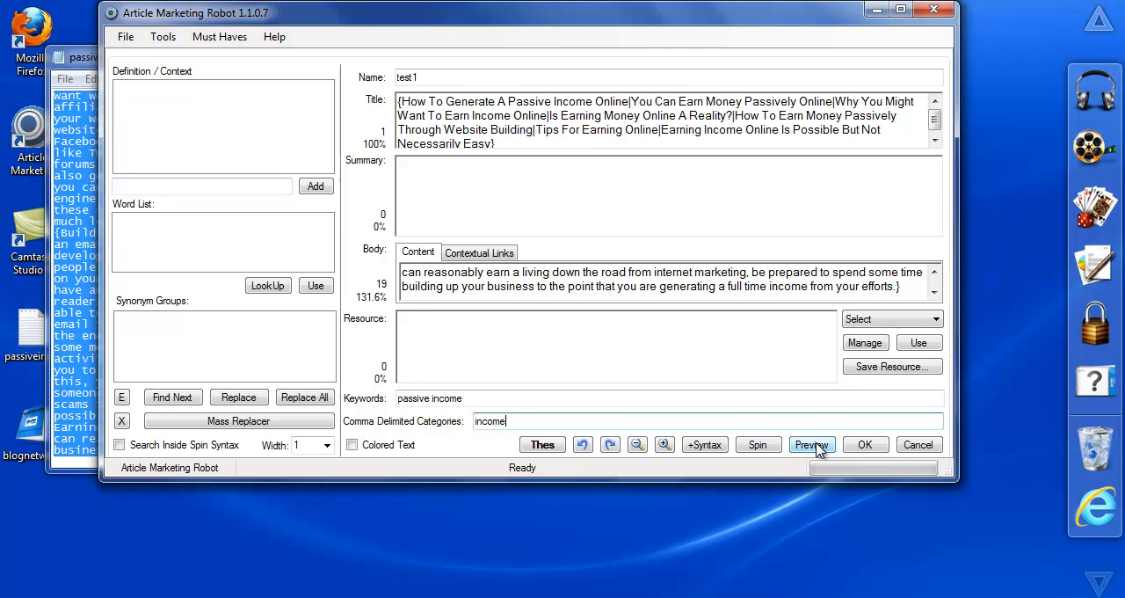
# Step: Preview a spun version of the article and examine its title, image, paragraphs, link and body word count
pyautogui.click(810, 445)
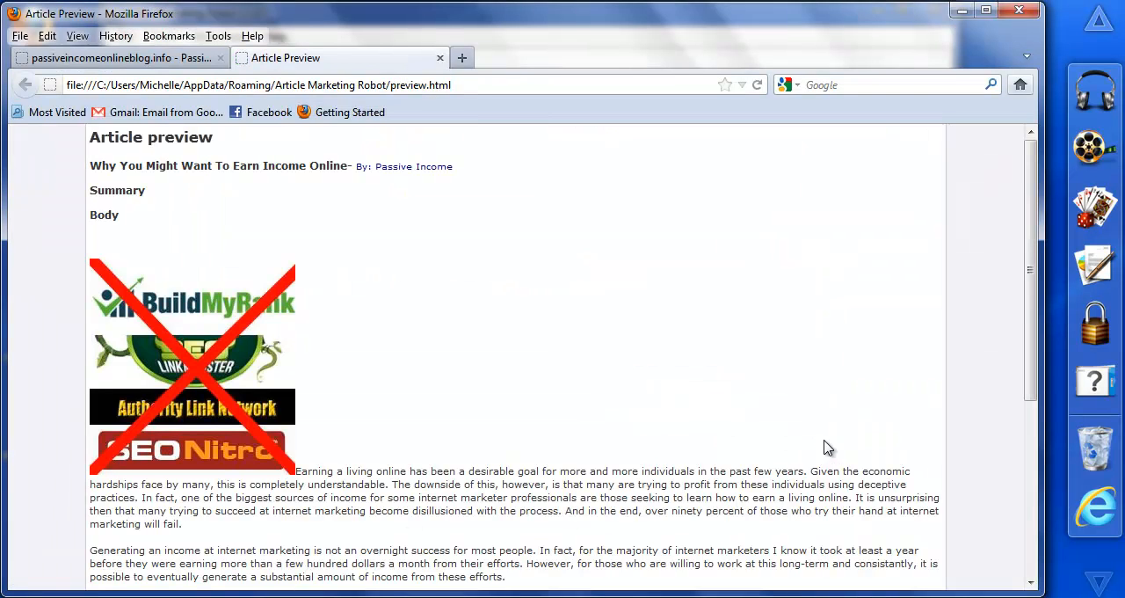
pyautogui.moveTo(1031, 281); pyautogui.dragTo(1030, 295)
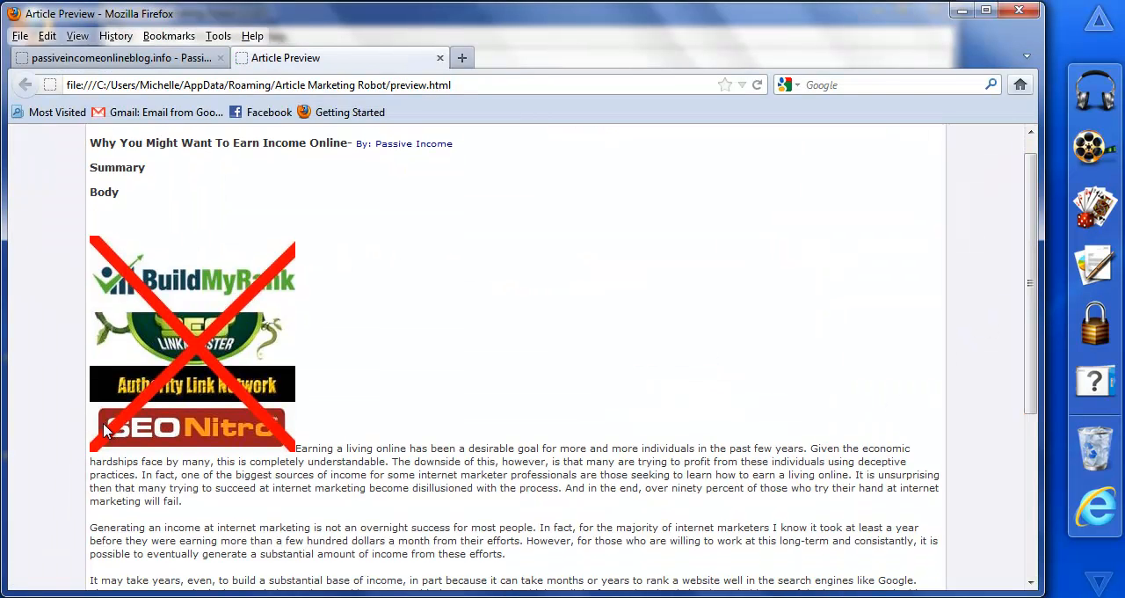
pyautogui.moveTo(1033, 290); pyautogui.dragTo(919, 438)
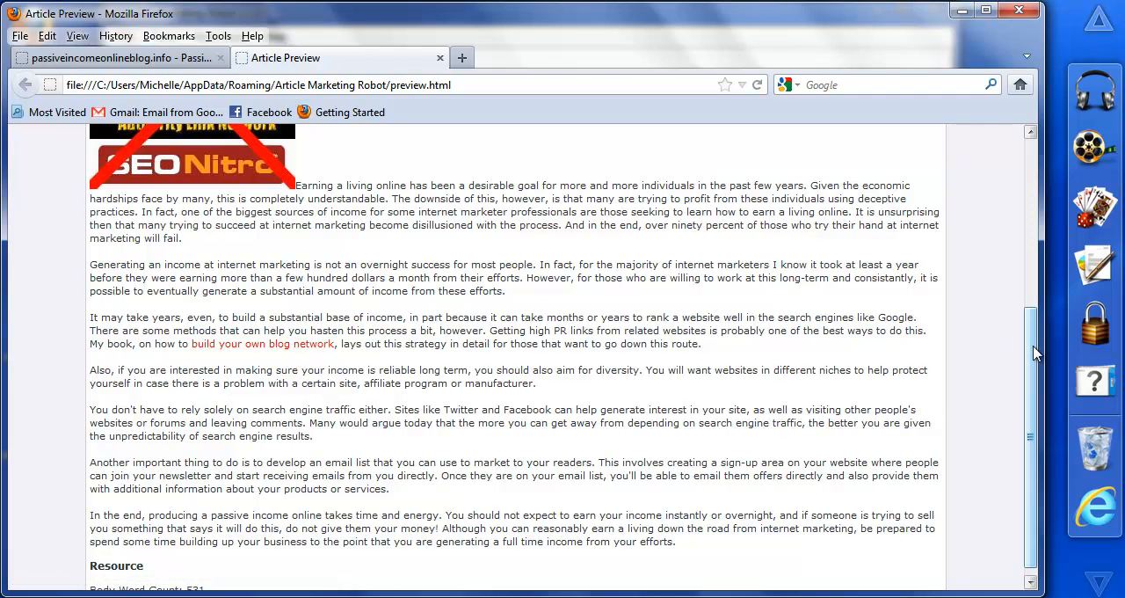
pyautogui.moveTo(1033, 352); pyautogui.dragTo(1031, 436)
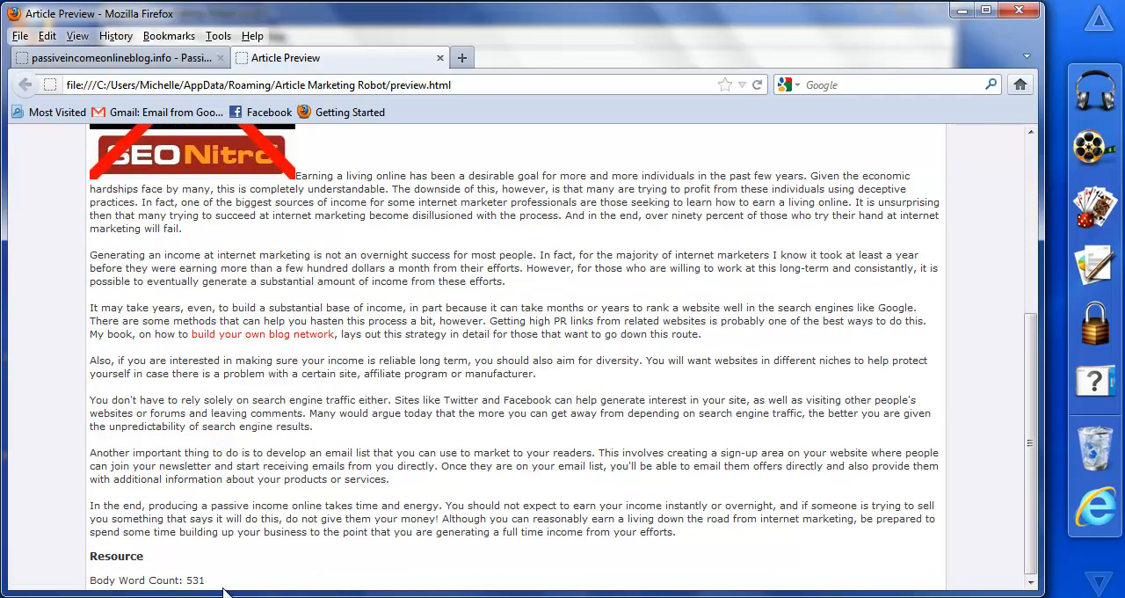
pyautogui.scroll(5, 1015, 393)
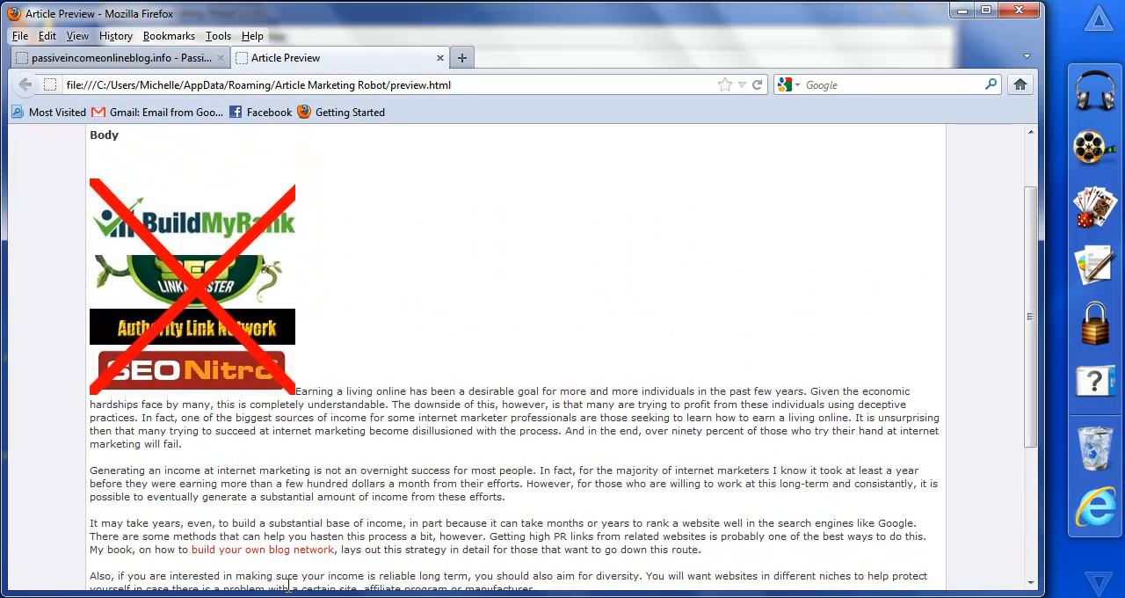
# Step: Return to the article editor and generate two more previews, comparing their titles, images and body text
pyautogui.hotkey('alt', 'Tab')
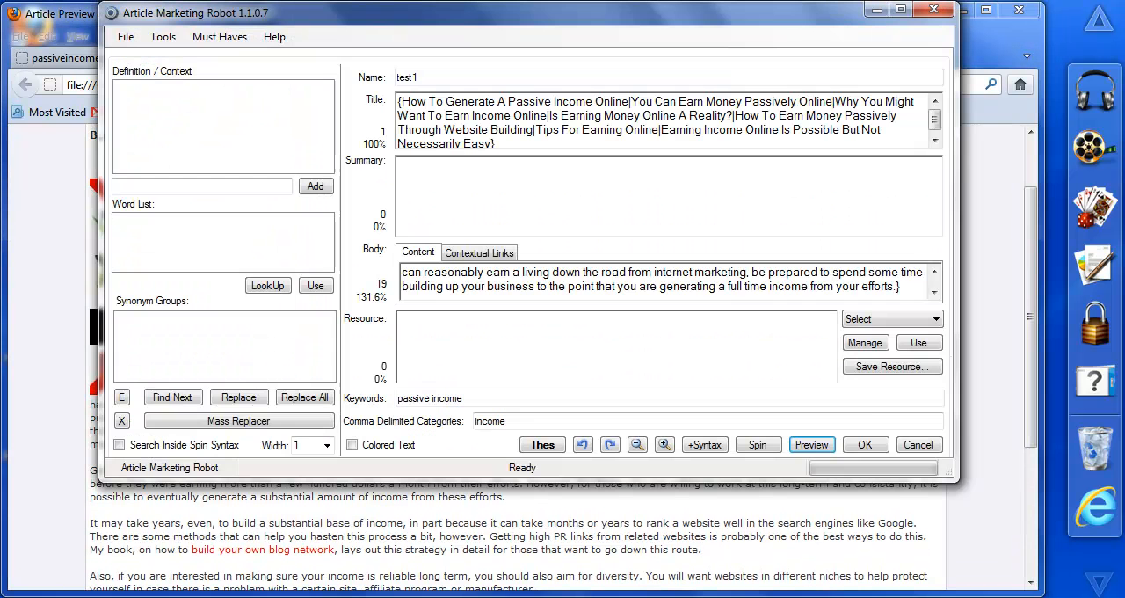
pyautogui.click(813, 446)
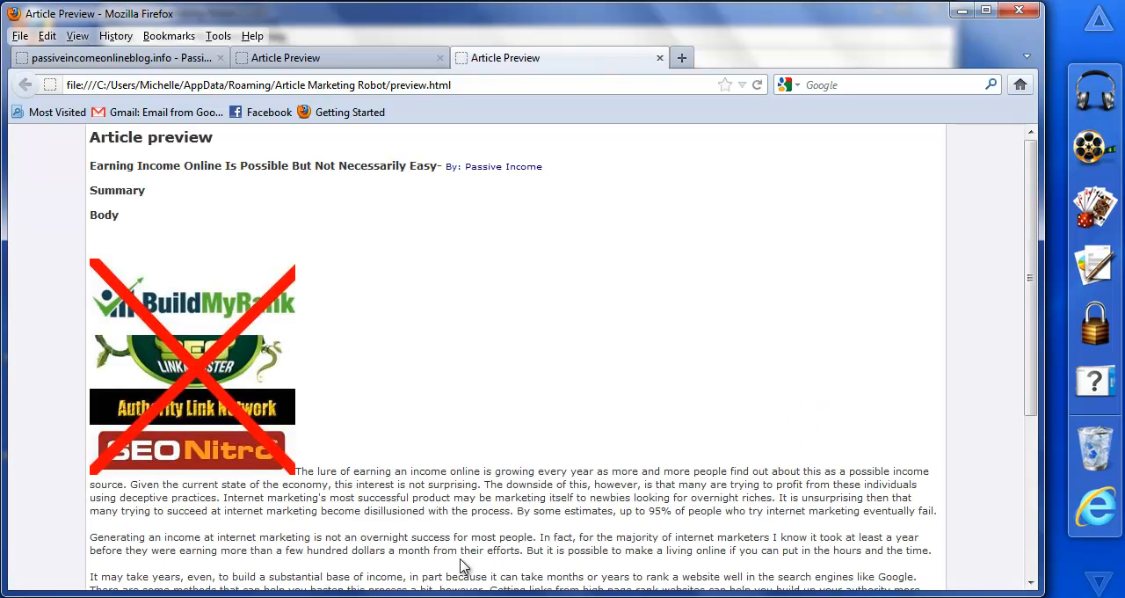
pyautogui.moveTo(1025, 297); pyautogui.dragTo(1038, 389)
pyautogui.click(963, 11)
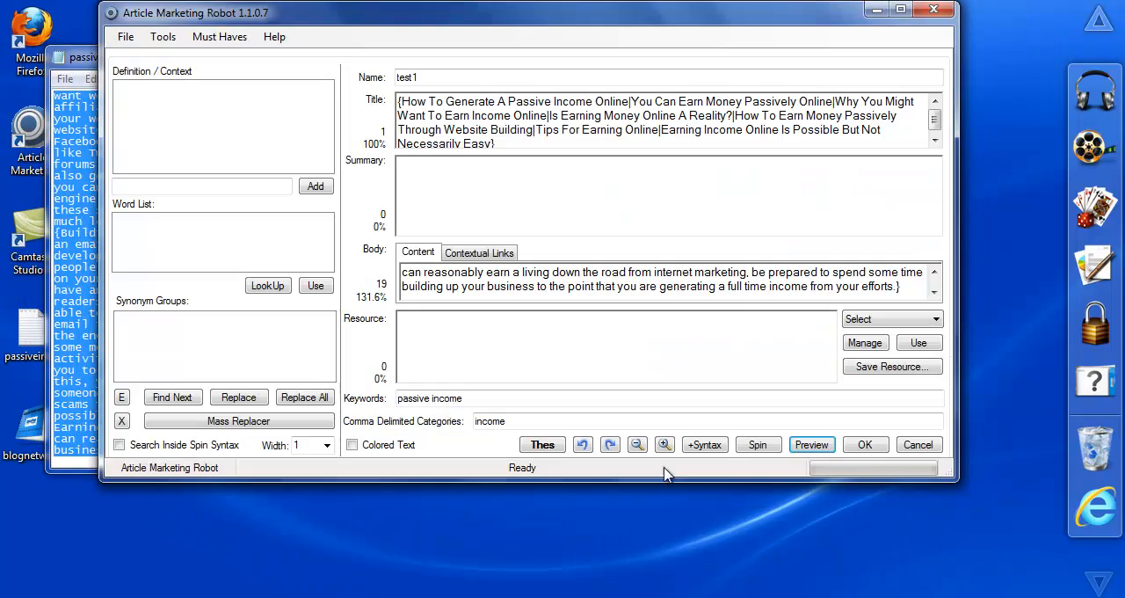
pyautogui.click(809, 444)
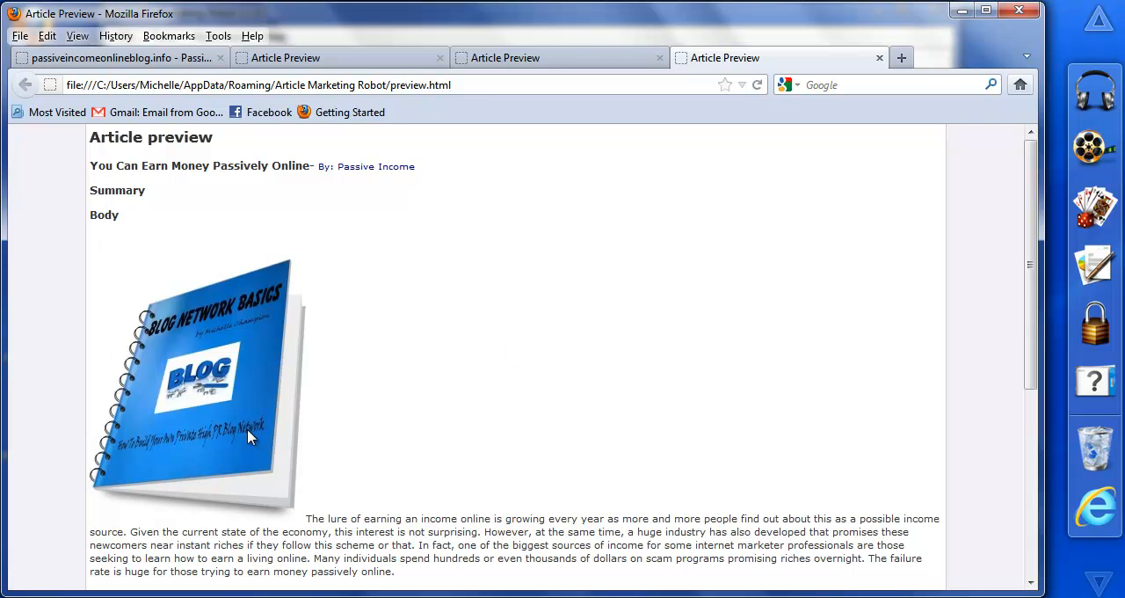
pyautogui.moveTo(1029, 265); pyautogui.dragTo(1043, 426)
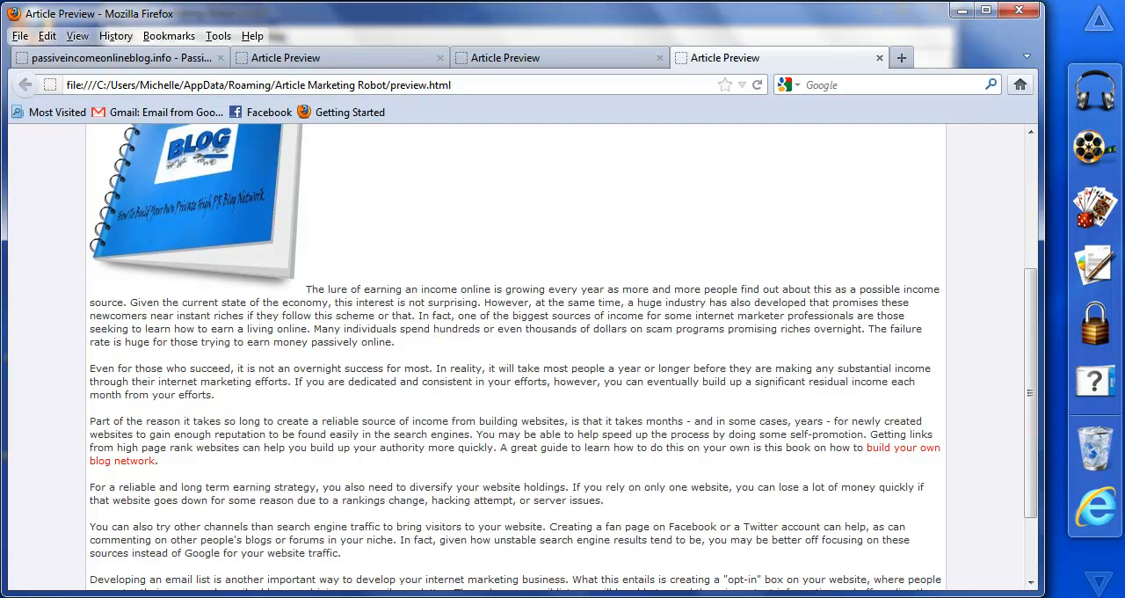
# Step: Go back to the article editor, generate one further preview, and read through that version from image to resource section
pyautogui.moveTo(295, 597)
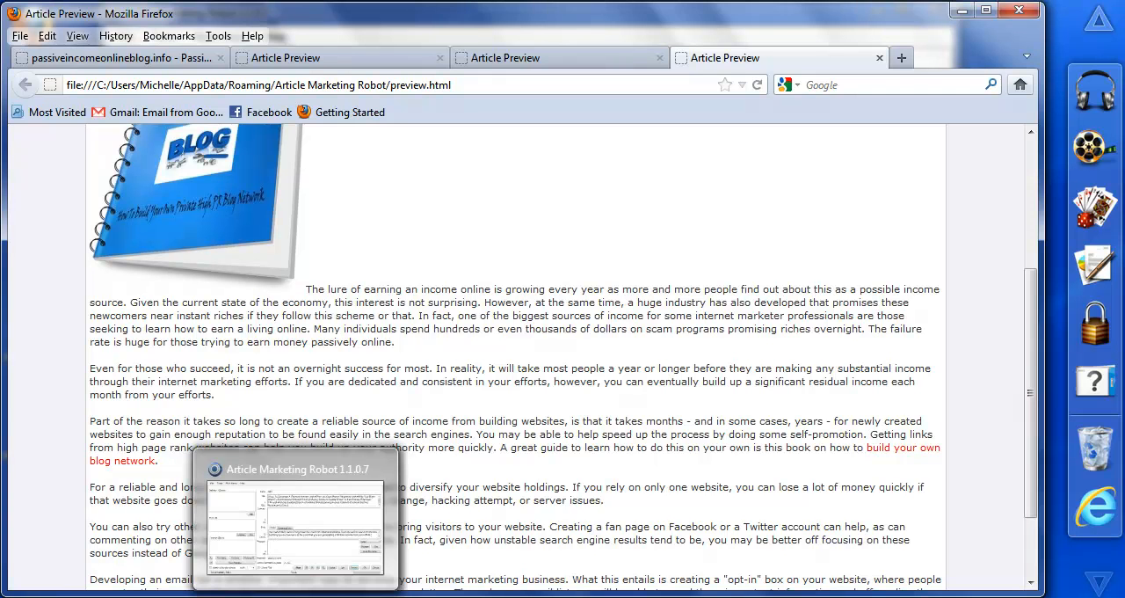
pyautogui.click(337, 595)
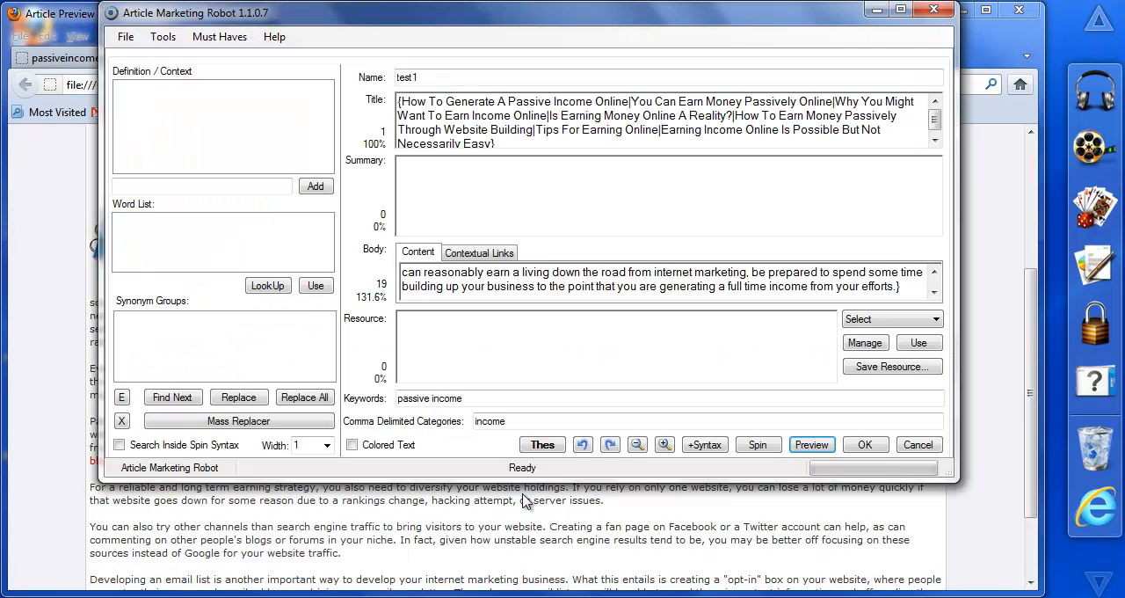
pyautogui.click(811, 446)
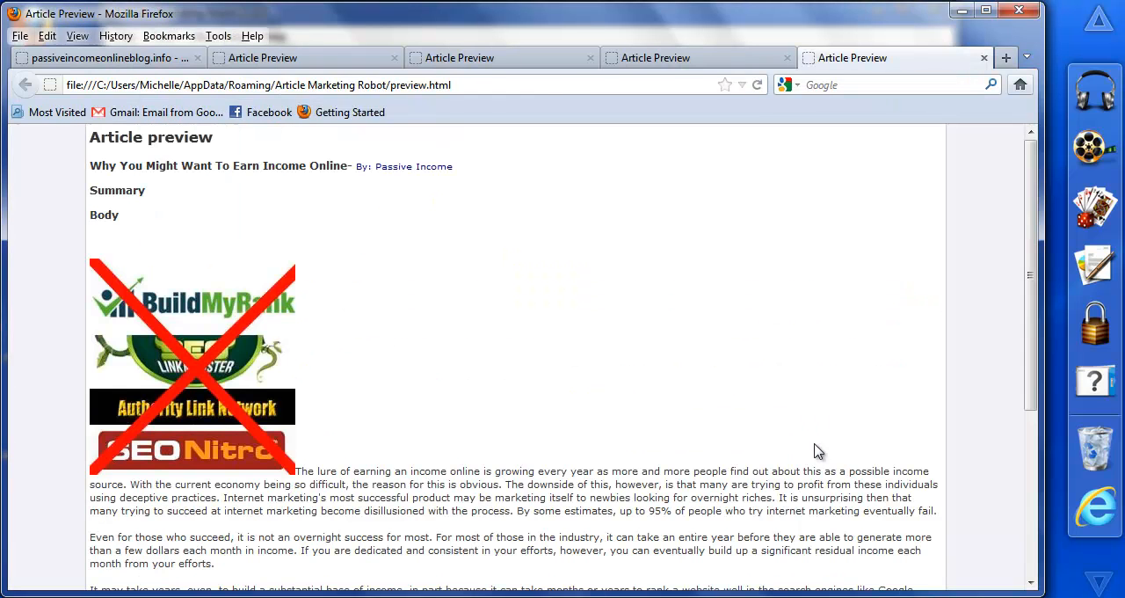
pyautogui.moveTo(1033, 246); pyautogui.dragTo(1035, 387)
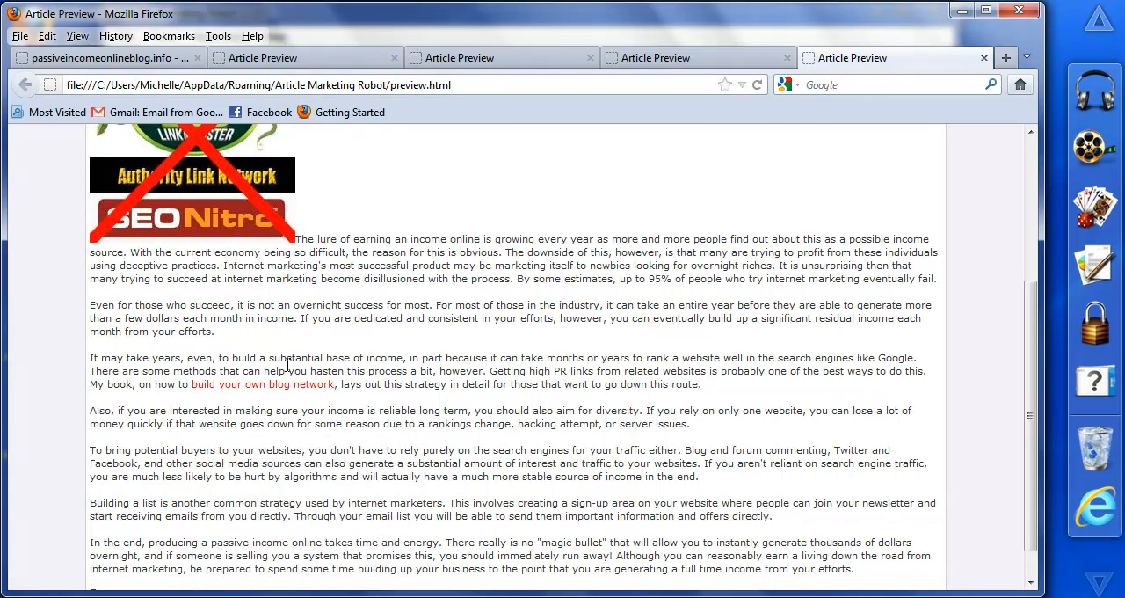
pyautogui.moveTo(1029, 431)
pyautogui.mouseDown()
pyautogui.moveTo(1030, 459)
pyautogui.moveTo(1028, 432)
pyautogui.mouseUp()
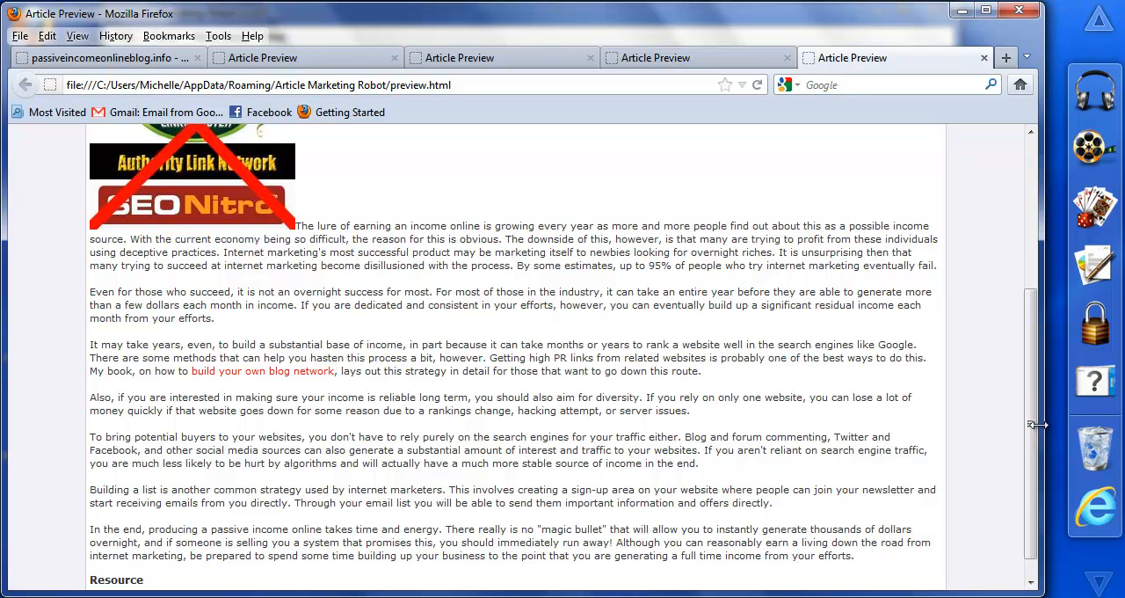
pyautogui.scroll(5, 1007, 319)
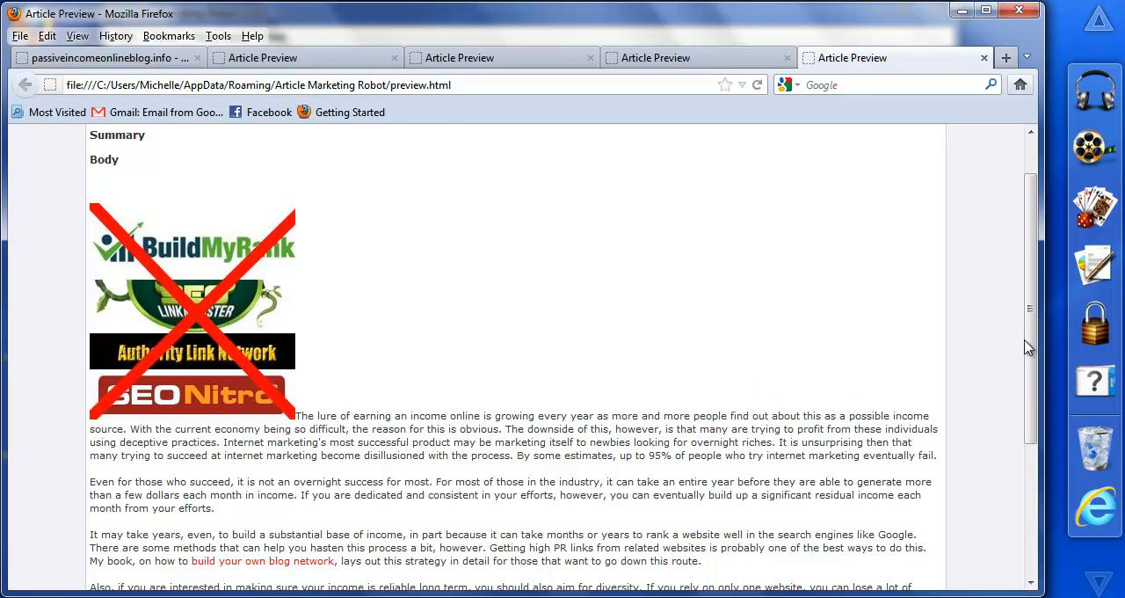
pyautogui.moveTo(1031, 341); pyautogui.dragTo(1031, 276)
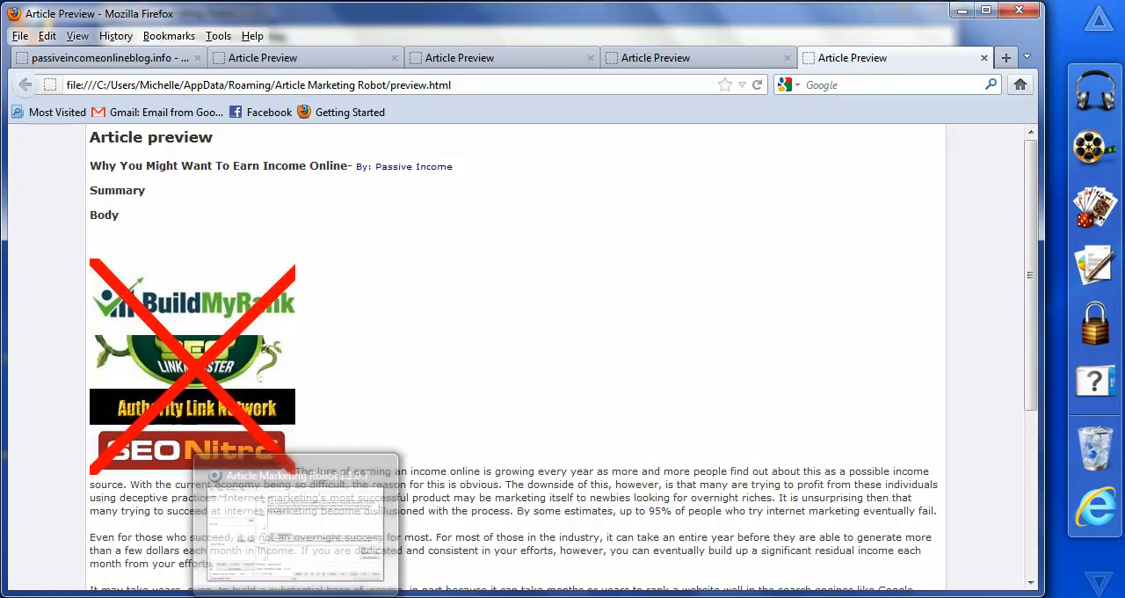
# Step: Return to the article editor, save the test1 article, and go to the Select Directories stage
pyautogui.click(295, 597)
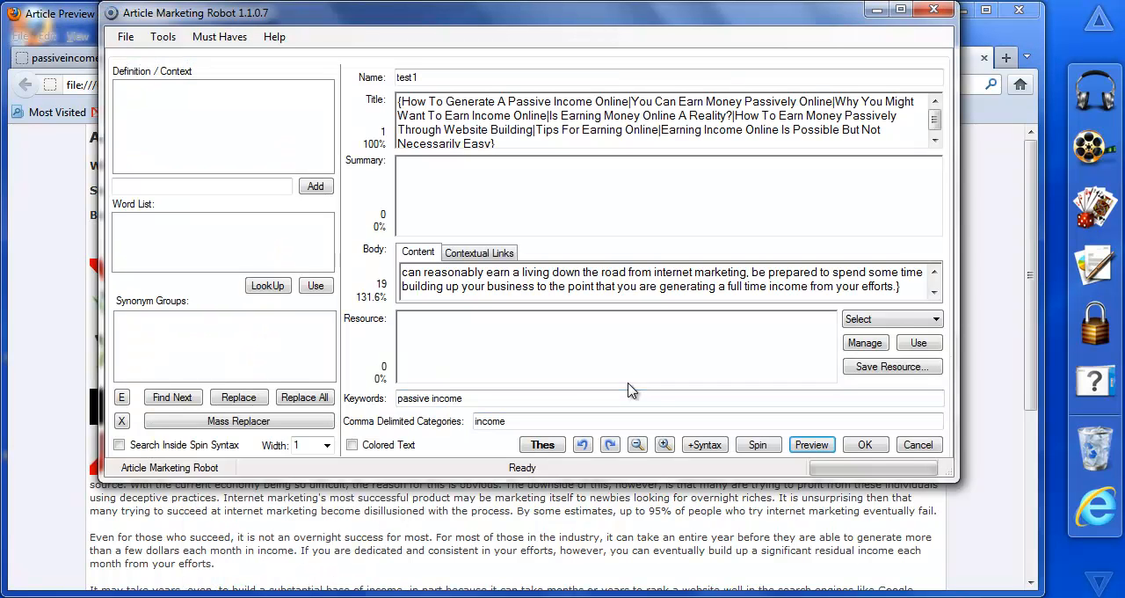
pyautogui.click(865, 445)
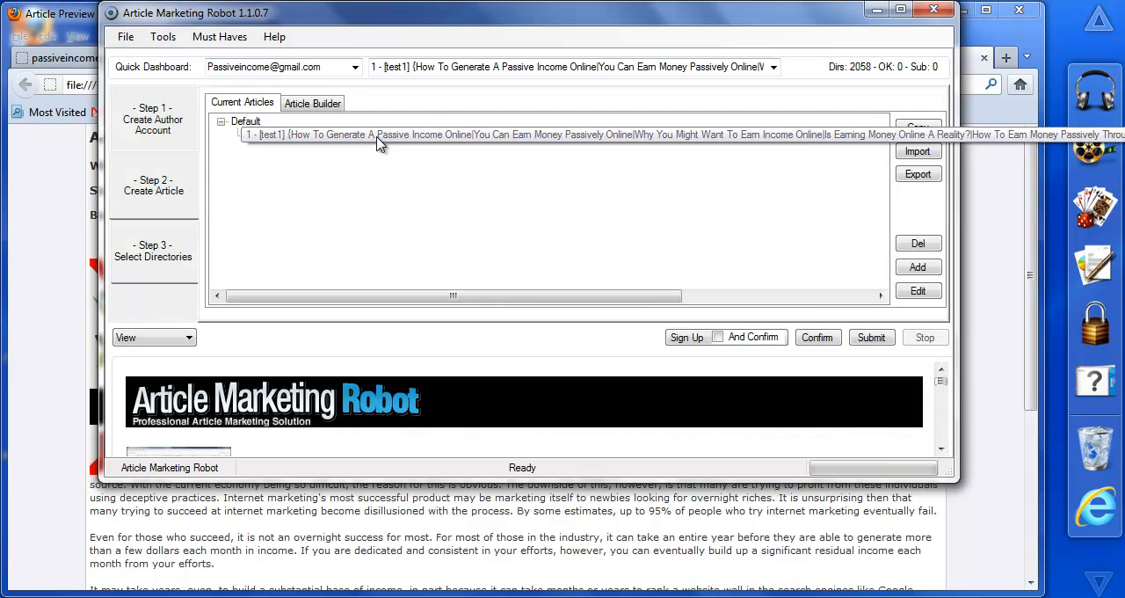
pyautogui.click(169, 267)
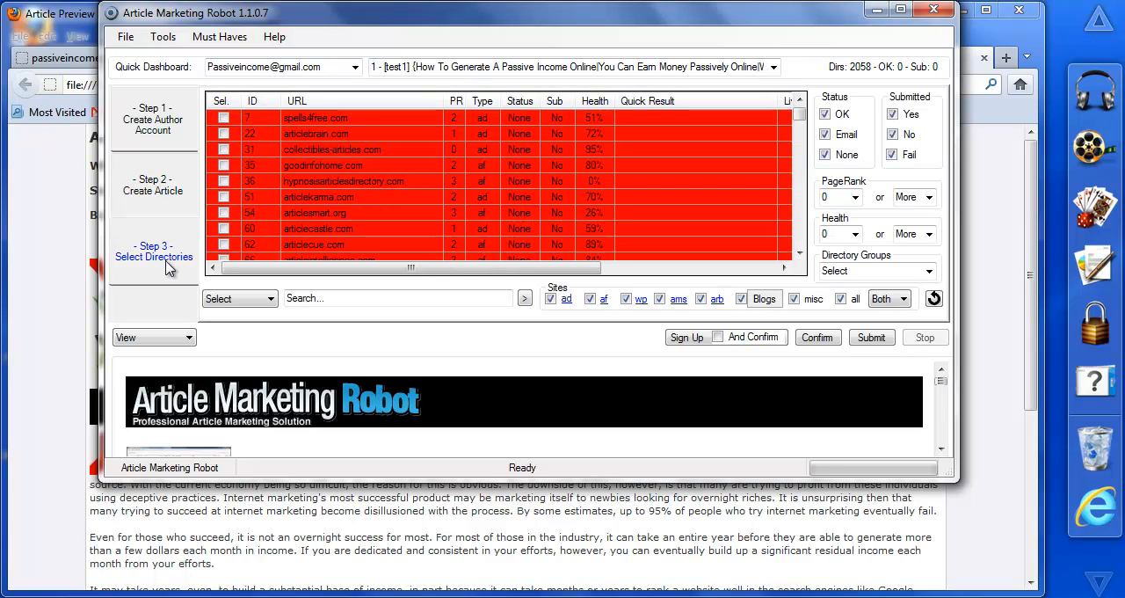
# Step: Close all the Article Preview pages in Firefox, keeping the passiveincomeonlineblog.info page, and return to Article Marketing Robot
pyautogui.click(461, 547)
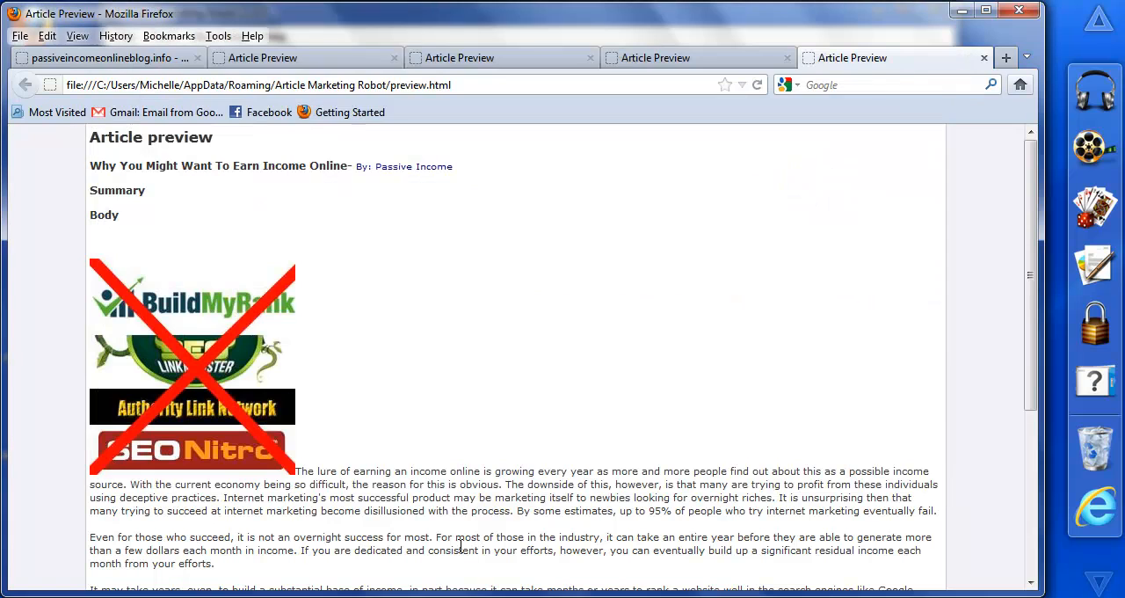
pyautogui.click(985, 59)
pyautogui.click(984, 59)
pyautogui.click(880, 58)
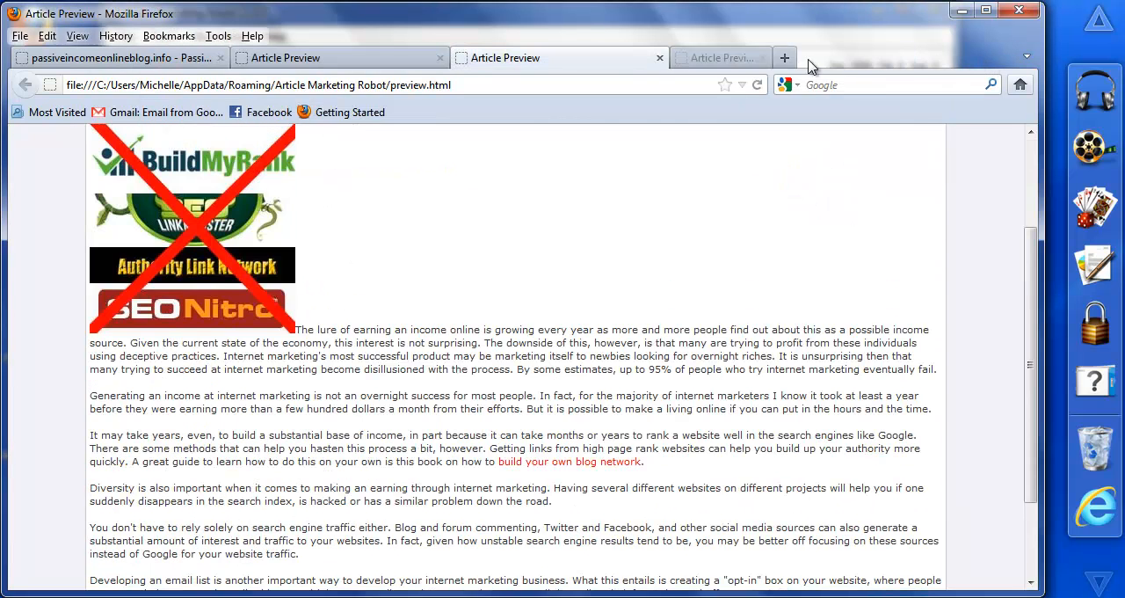
pyautogui.click(659, 59)
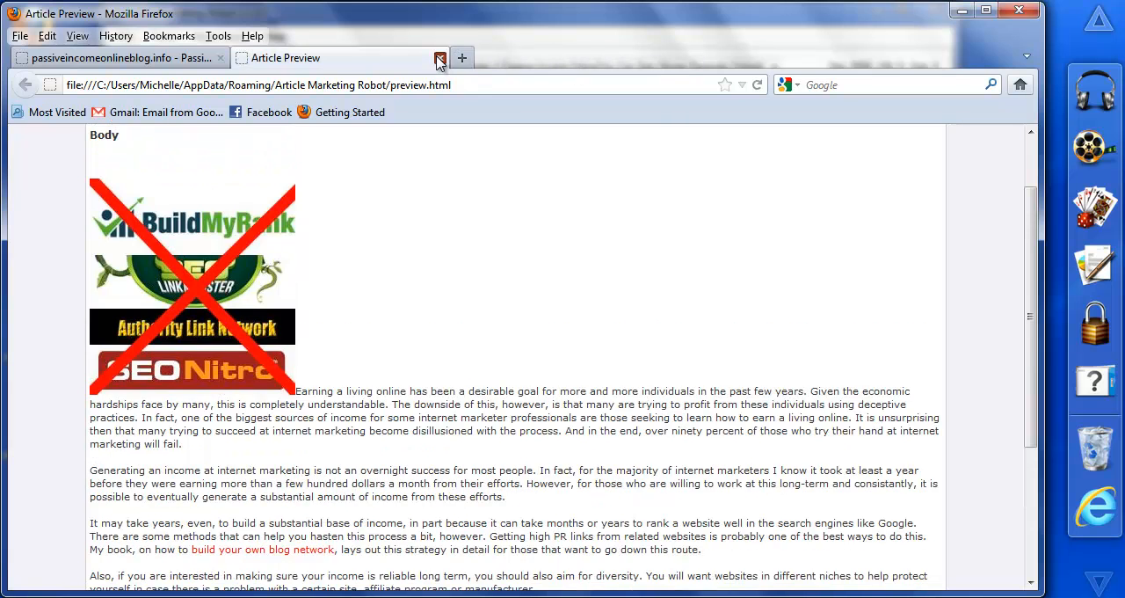
pyautogui.click(440, 58)
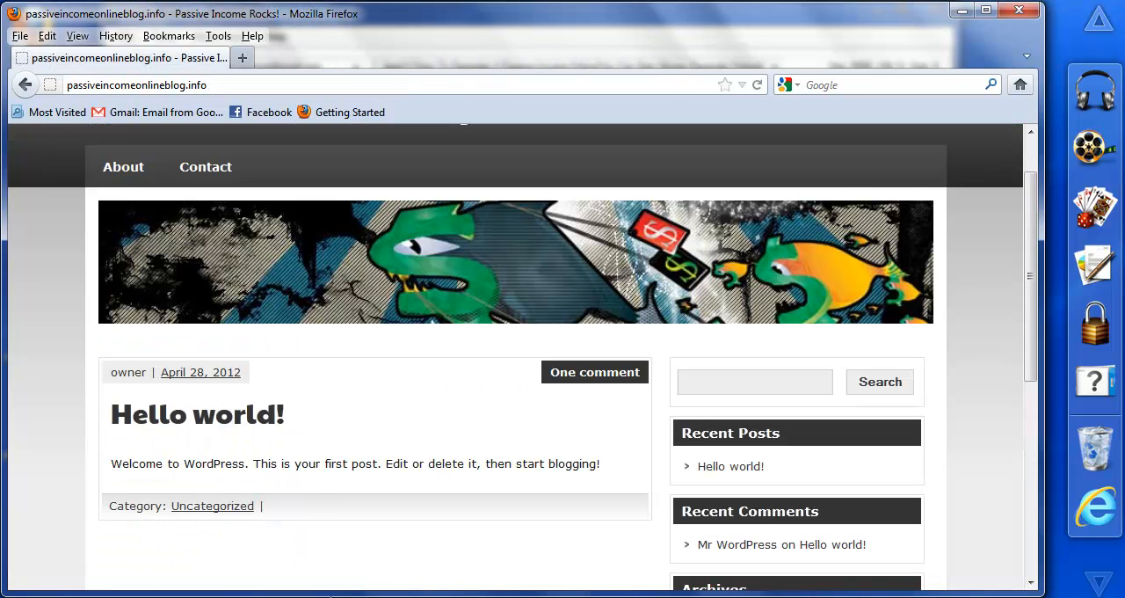
pyautogui.click(349, 597)
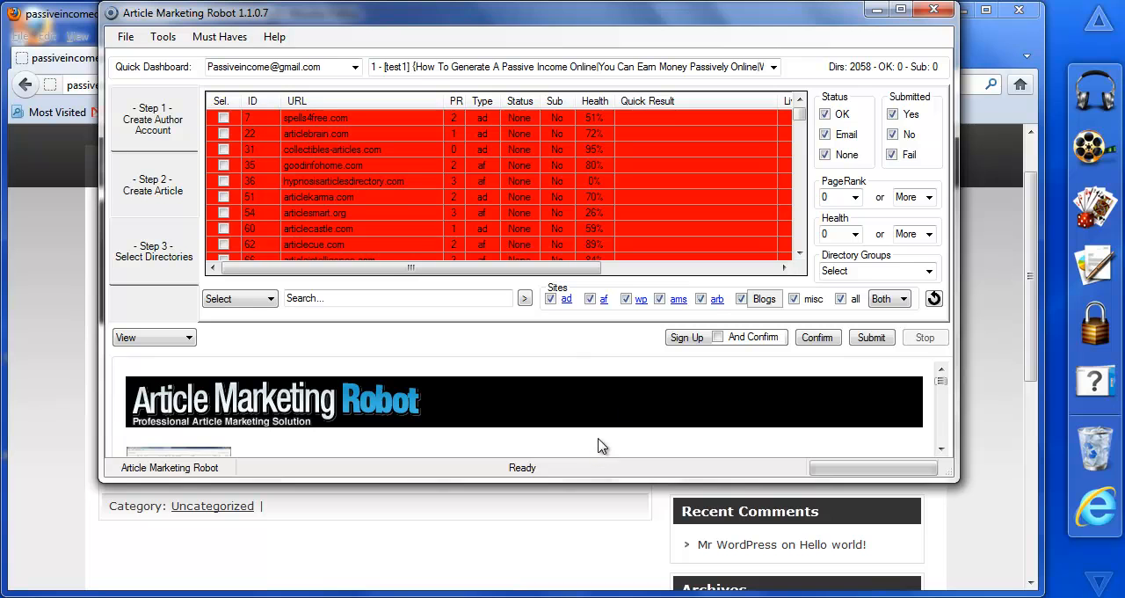
# Step: Limit the directory site types to Blogs only and refresh the site list
pyautogui.click(841, 299)
pyautogui.click(741, 300)
pyautogui.click(934, 299)
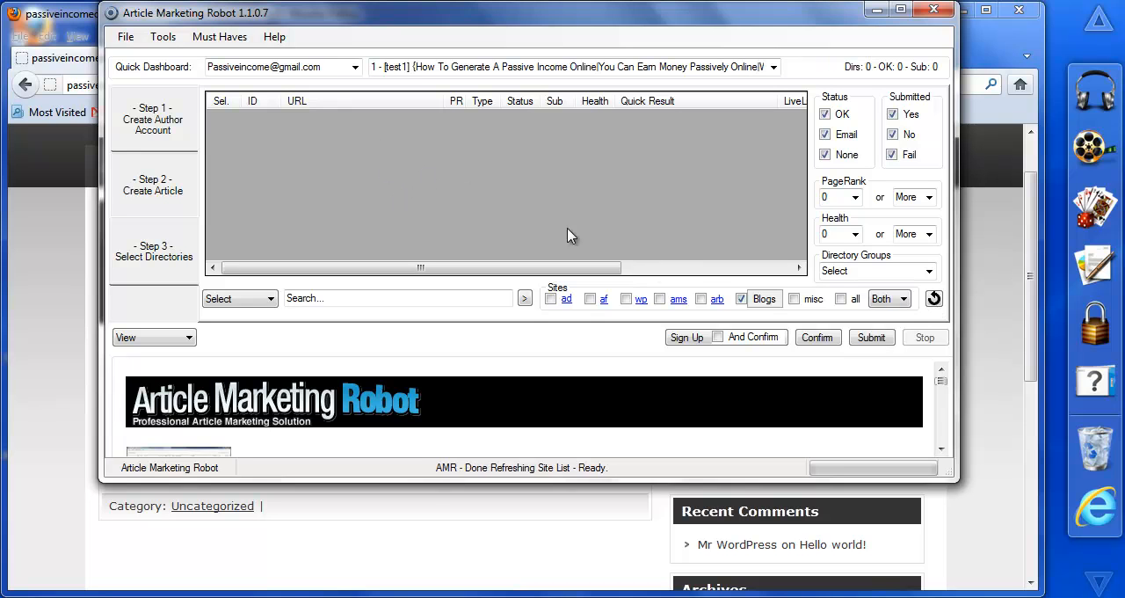
pyautogui.click(763, 300)
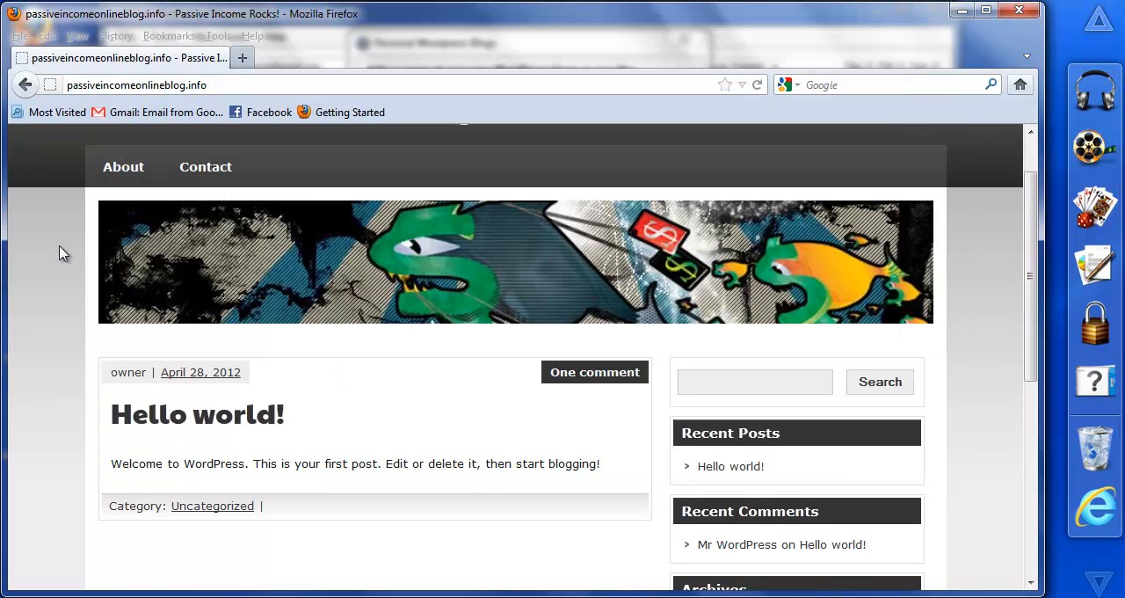
pyautogui.click(68, 250)
pyautogui.click(230, 84)
pyautogui.hotkey('ctrl', 'c')
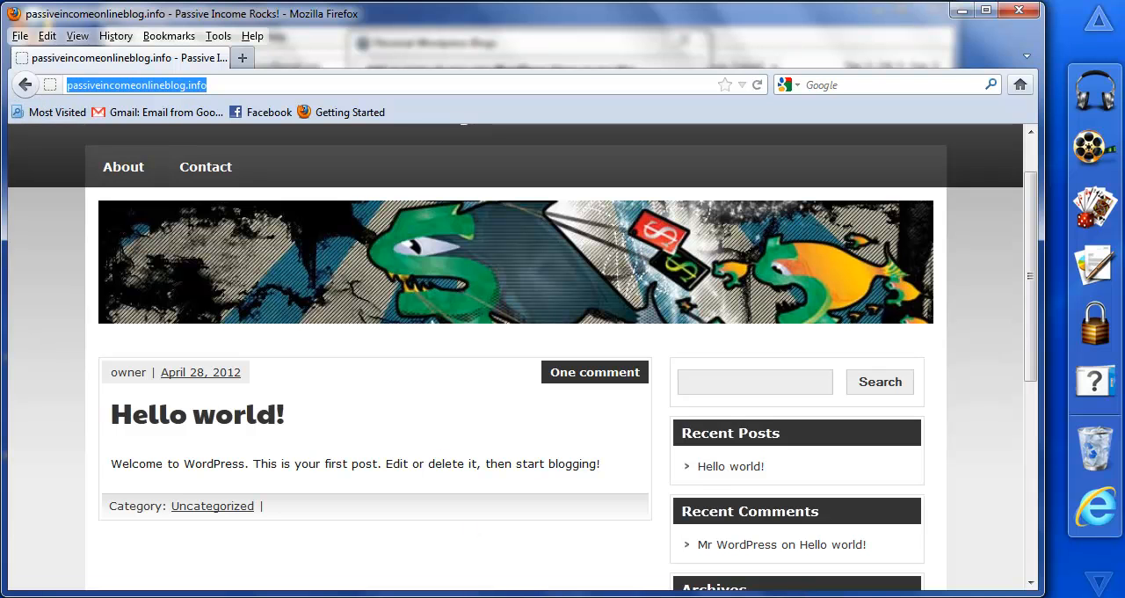
pyautogui.hotkey('alt', 'Tab')
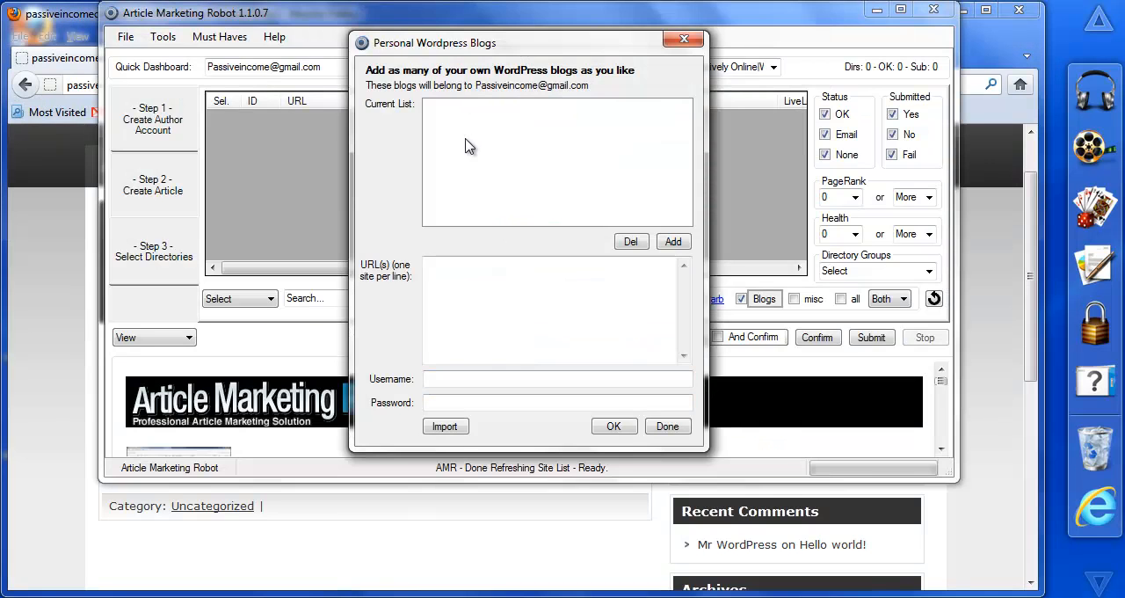
pyautogui.click(673, 242)
pyautogui.click(621, 359)
pyautogui.click(468, 269)
pyautogui.hotkey('ctrl', 'v')
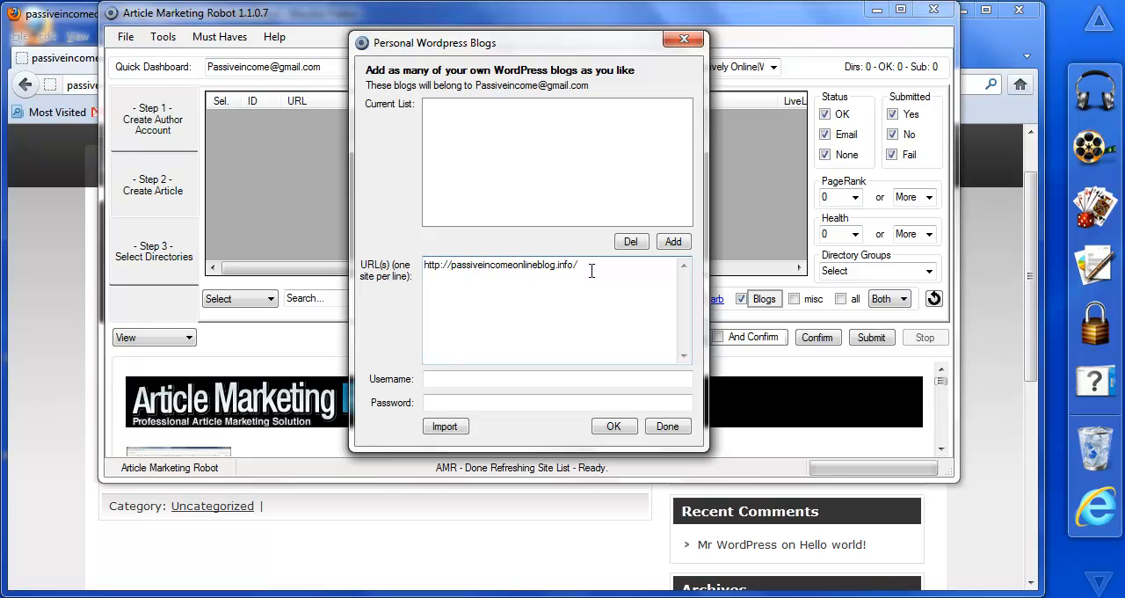
# Step: Enter the username owner and the account password for the personal WordPress blog, add it, and finish the blog setup
pyautogui.click(432, 379)
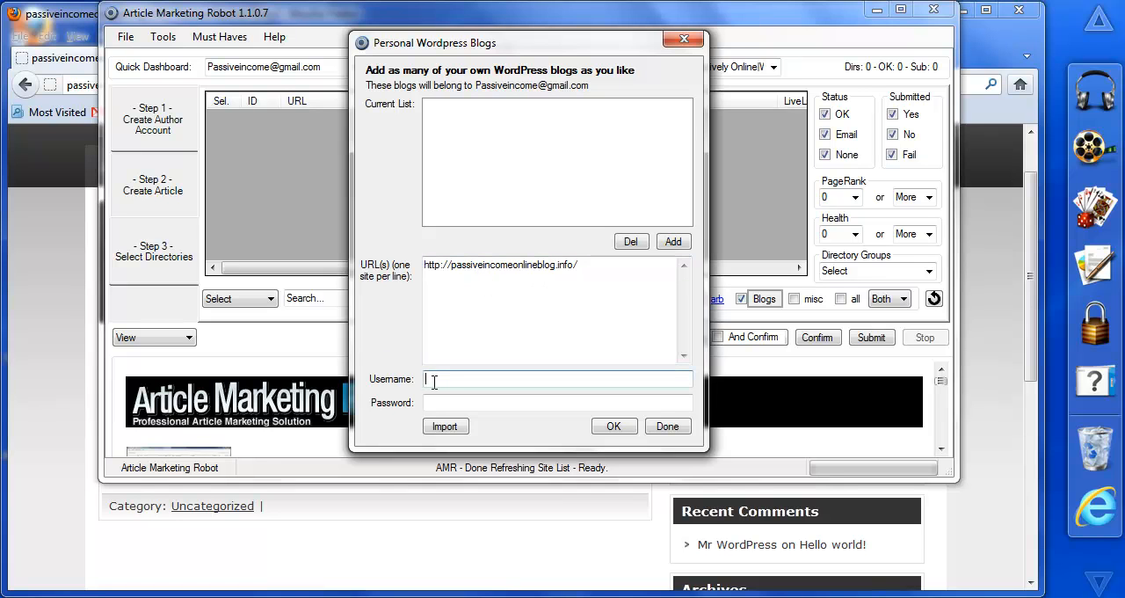
pyautogui.press('Tab')
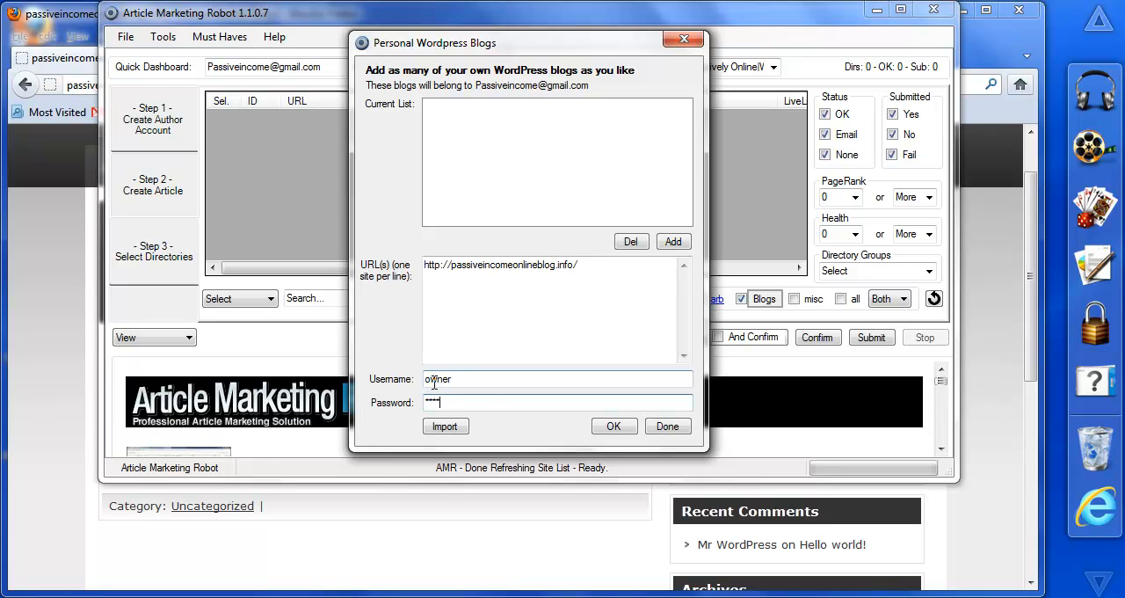
pyautogui.click(614, 426)
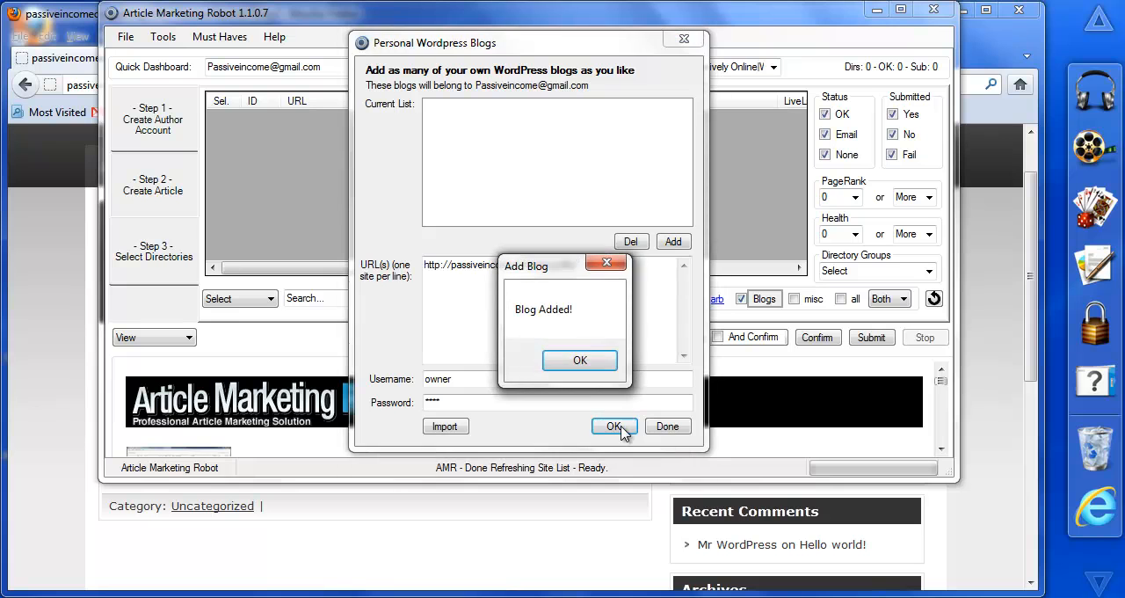
pyautogui.click(581, 359)
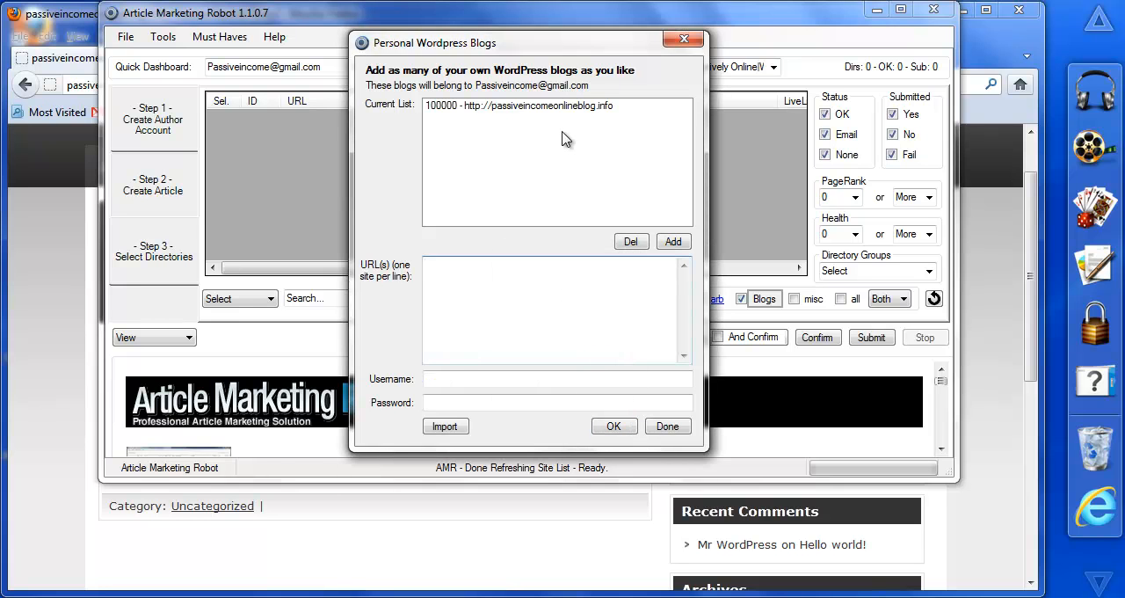
pyautogui.click(668, 427)
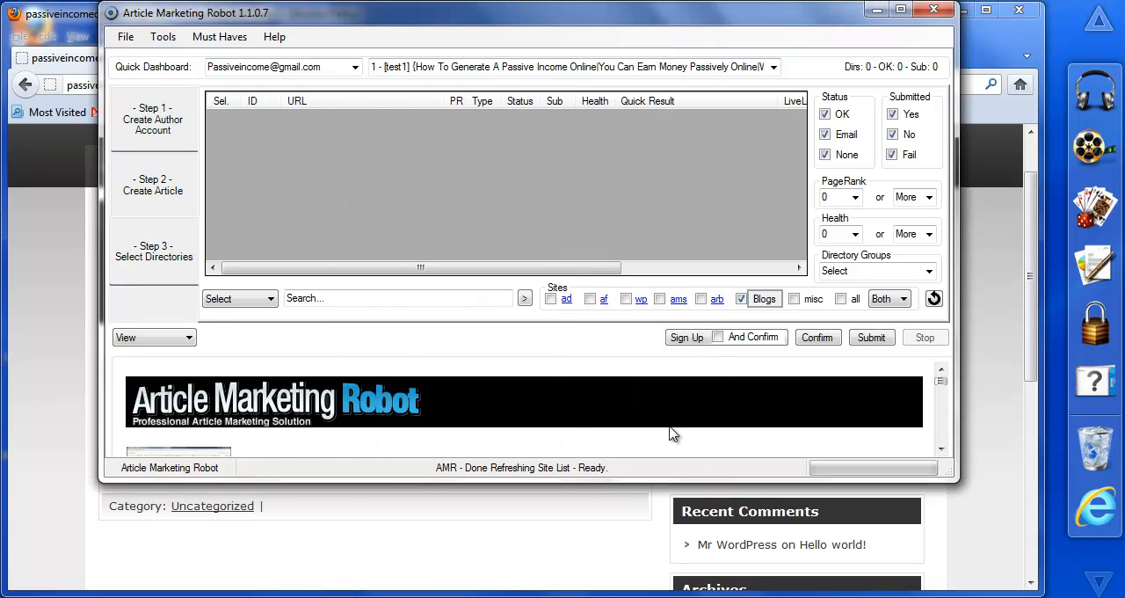
# Step: Check the blog's page in Firefox and the article list in Article Marketing Robot, returning to the Select Directories stage
pyautogui.click(22, 400)
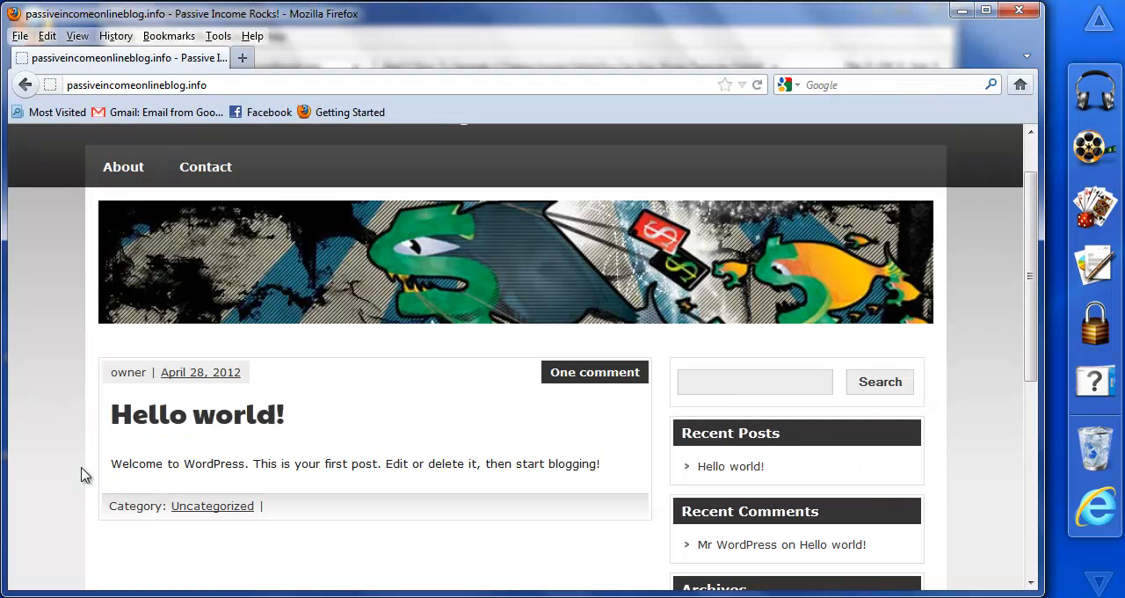
pyautogui.hotkey('alt', 'Tab')
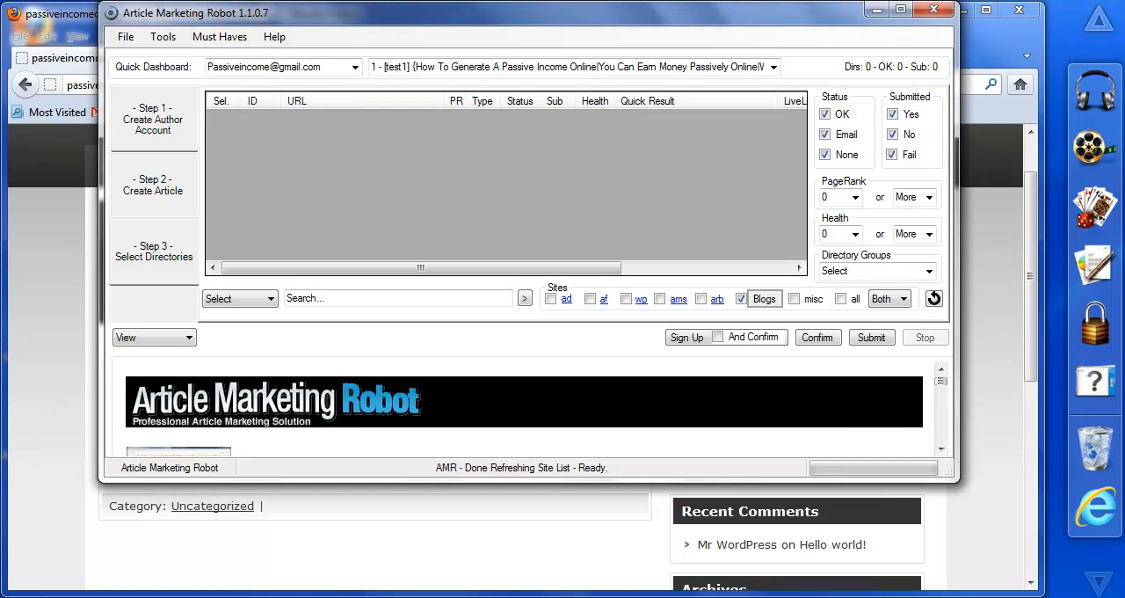
pyautogui.click(160, 192)
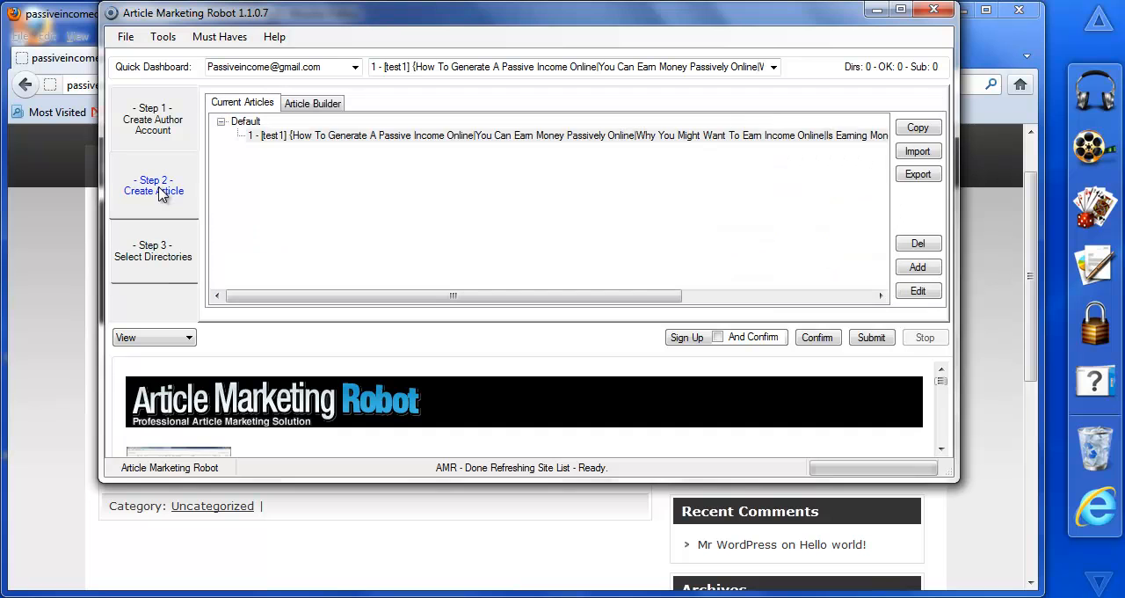
pyautogui.click(171, 260)
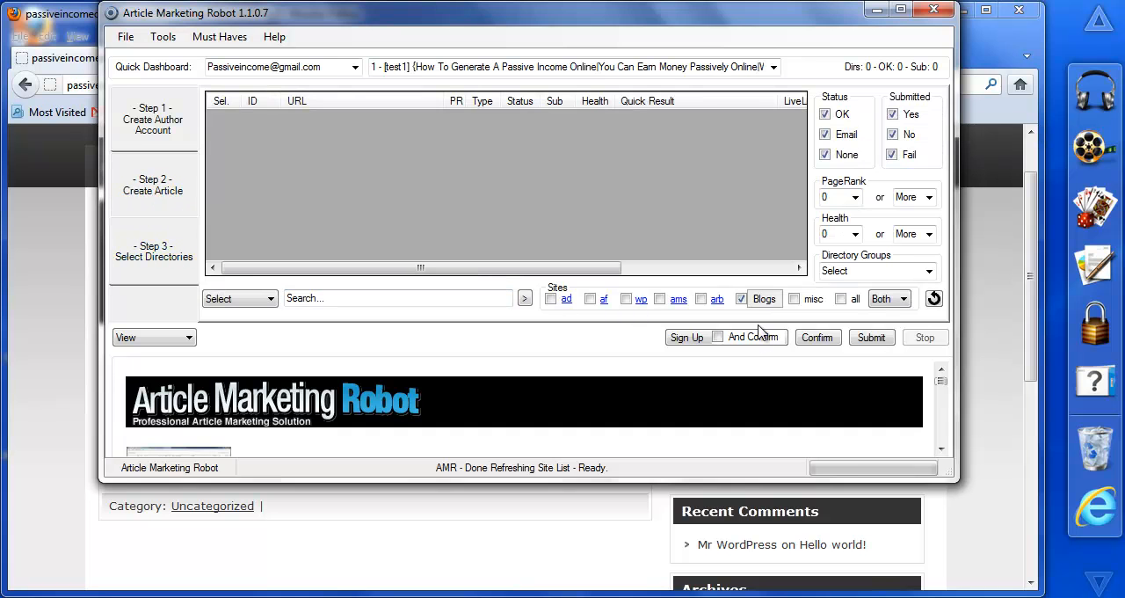
# Step: Refresh the site list and submit the test1 article to the selected passiveincomeonlineblog.info blog immediately rather than on a schedule
pyautogui.click(935, 298)
pyautogui.click(223, 117)
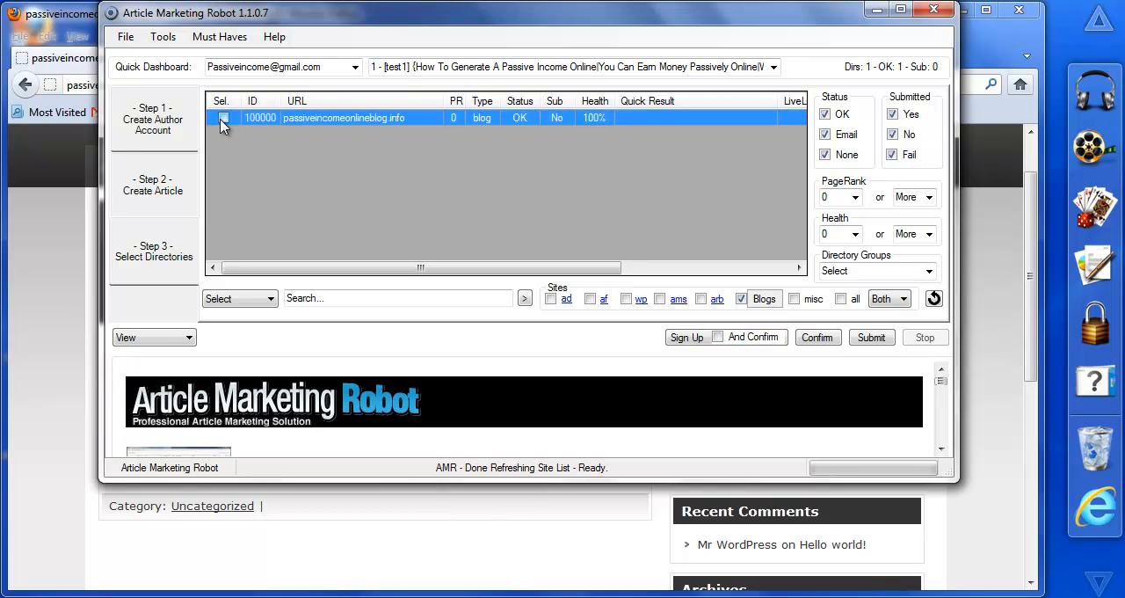
pyautogui.click(869, 339)
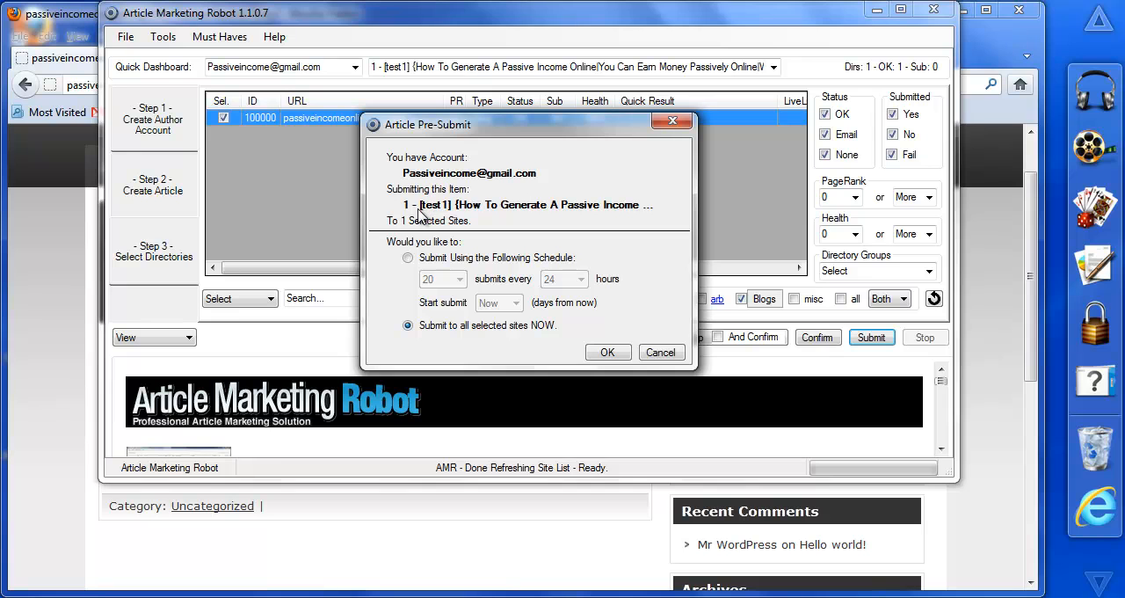
pyautogui.click(409, 259)
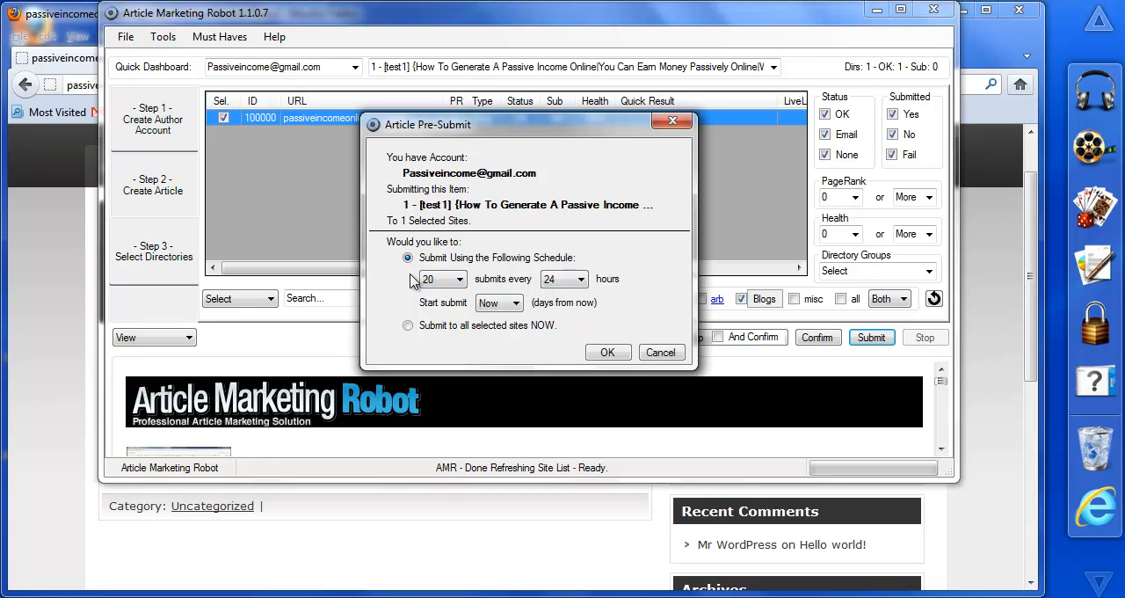
pyautogui.click(408, 326)
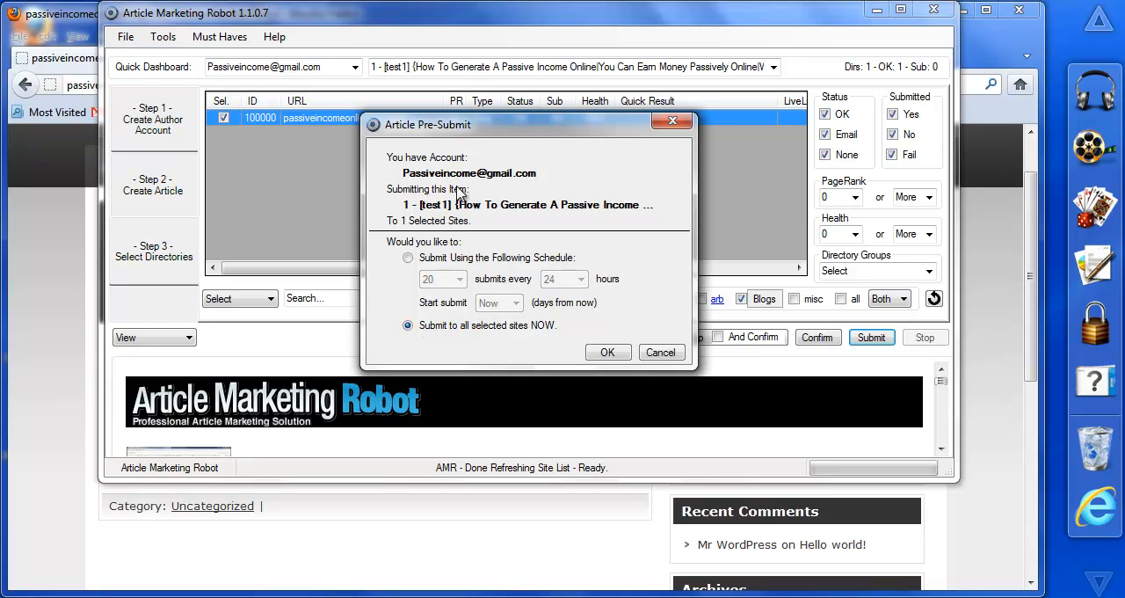
pyautogui.click(613, 352)
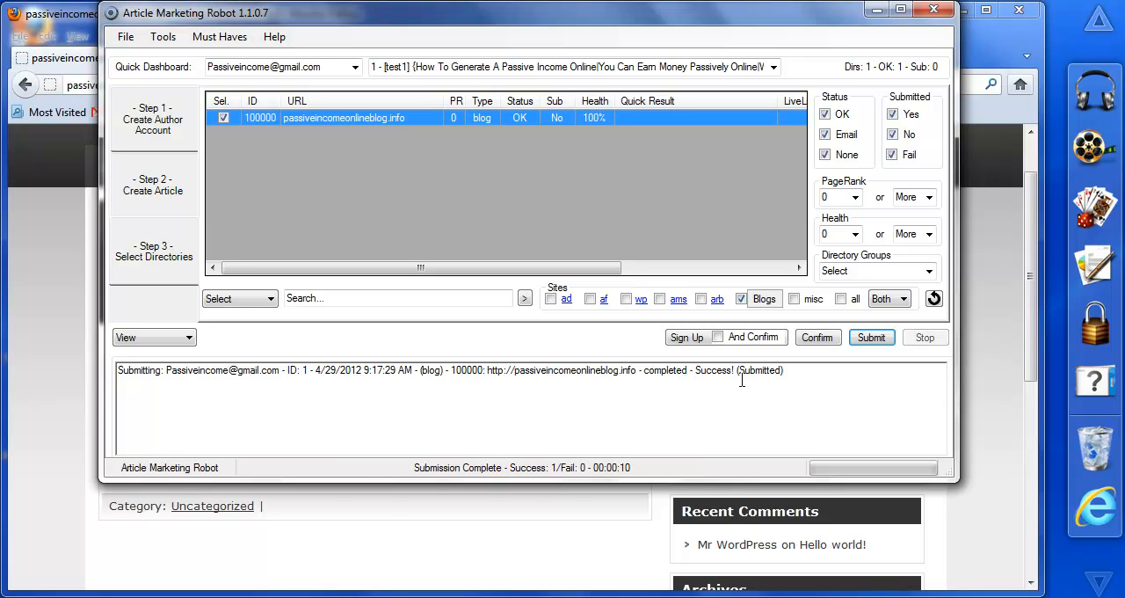
# Step: Reload the blog in Firefox, examine the newly published article's title, image and in-text link, and return to Article Marketing Robot
pyautogui.click(1035, 336)
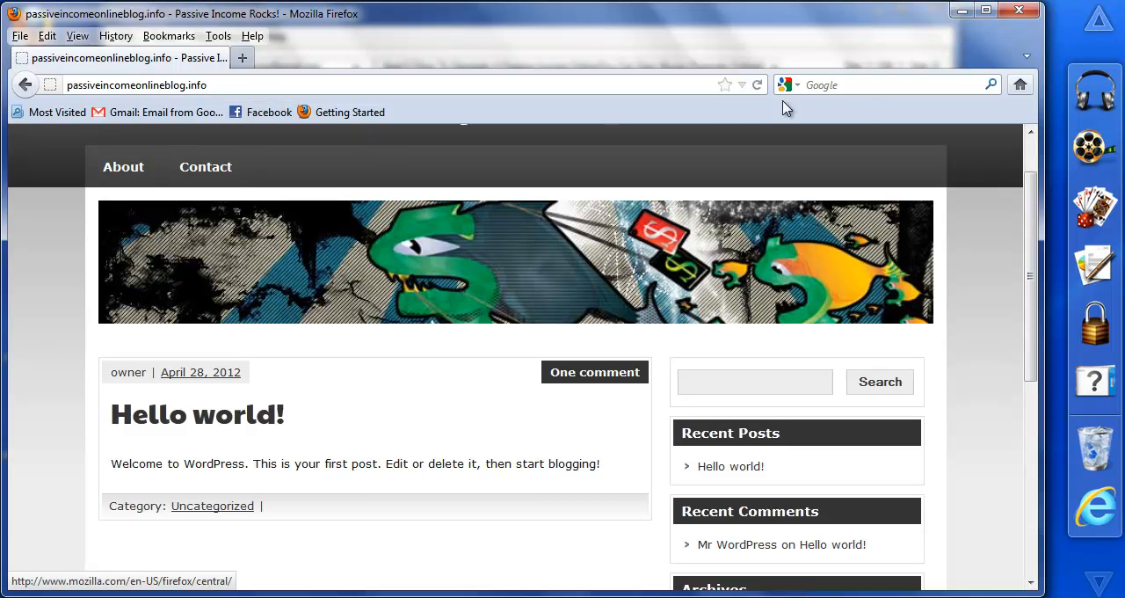
pyautogui.click(757, 85)
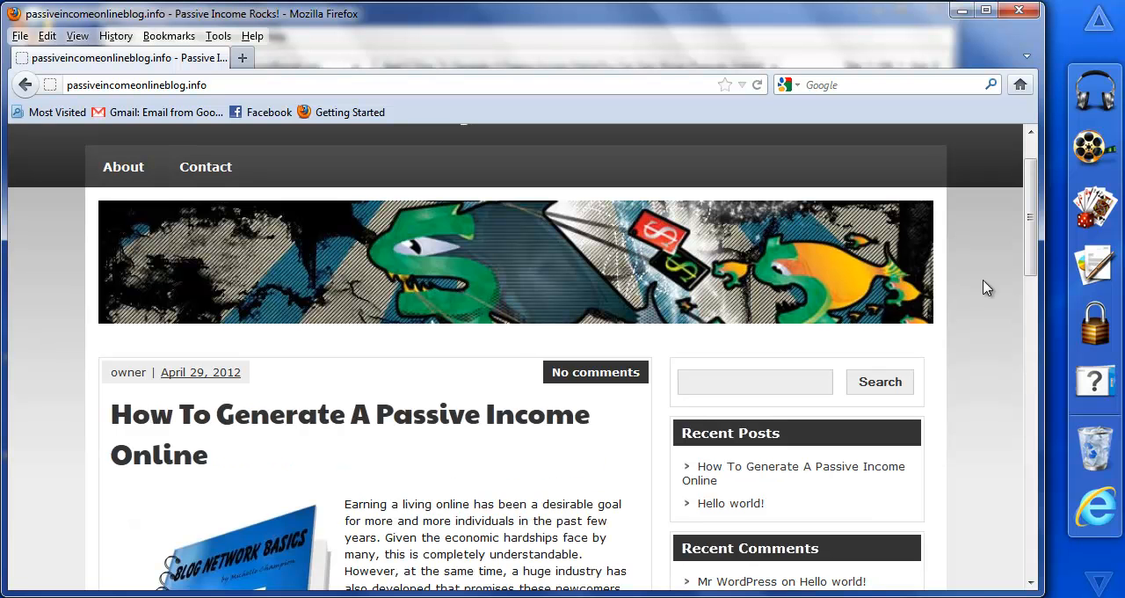
pyautogui.moveTo(1031, 221); pyautogui.dragTo(1038, 354)
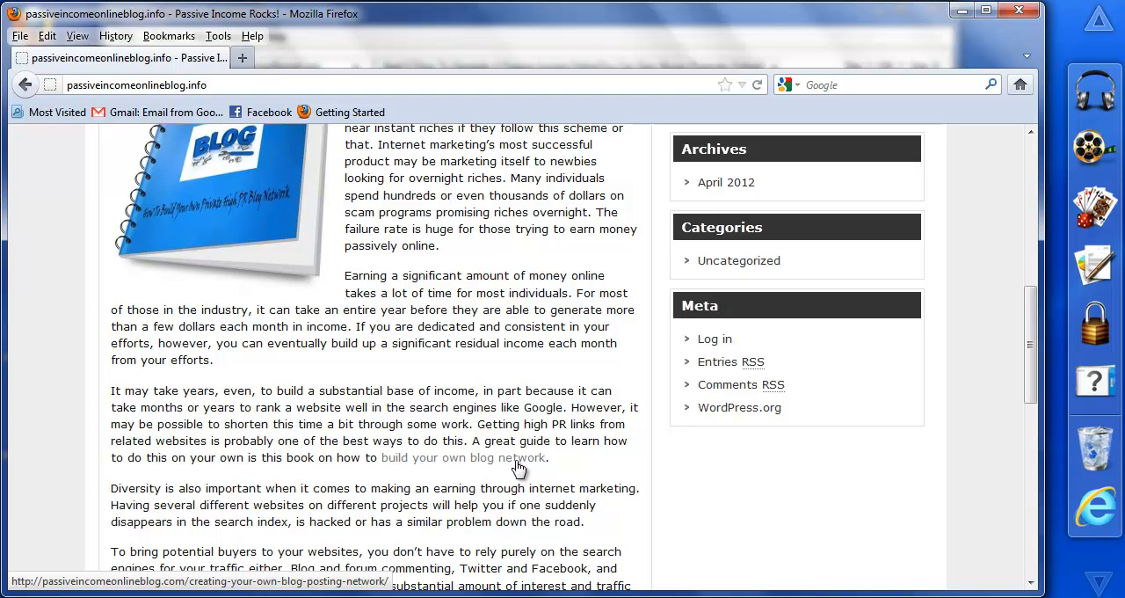
pyautogui.moveTo(1030, 387); pyautogui.dragTo(1106, 290)
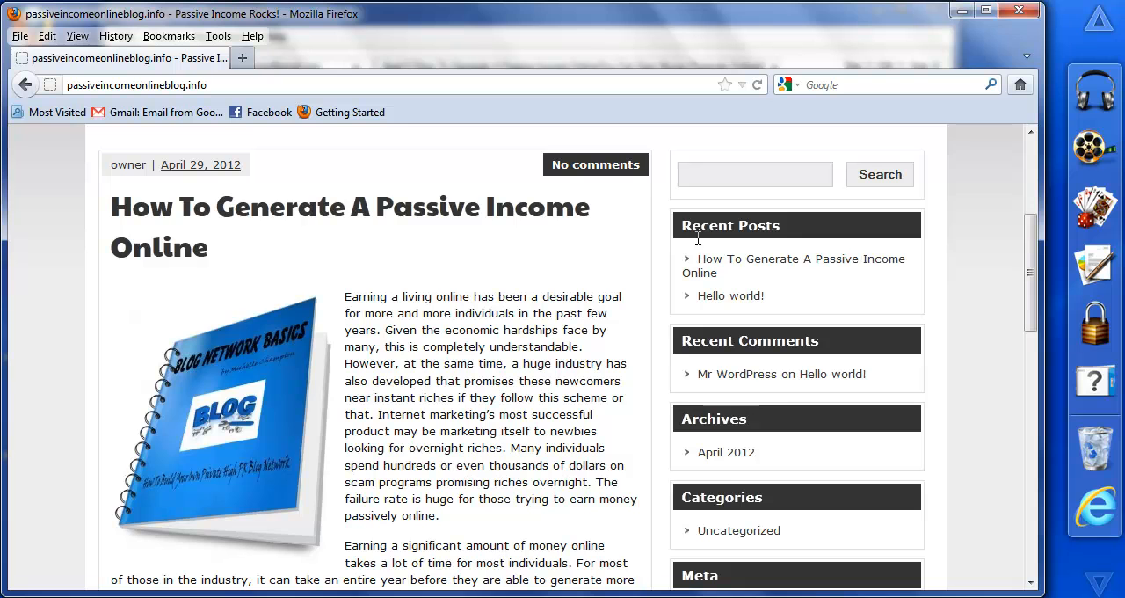
pyautogui.moveTo(1029, 244)
pyautogui.mouseDown()
pyautogui.moveTo(1041, 466)
pyautogui.moveTo(1031, 176)
pyautogui.moveTo(1032, 332)
pyautogui.moveTo(1032, 225)
pyautogui.moveTo(1034, 257)
pyautogui.mouseUp()
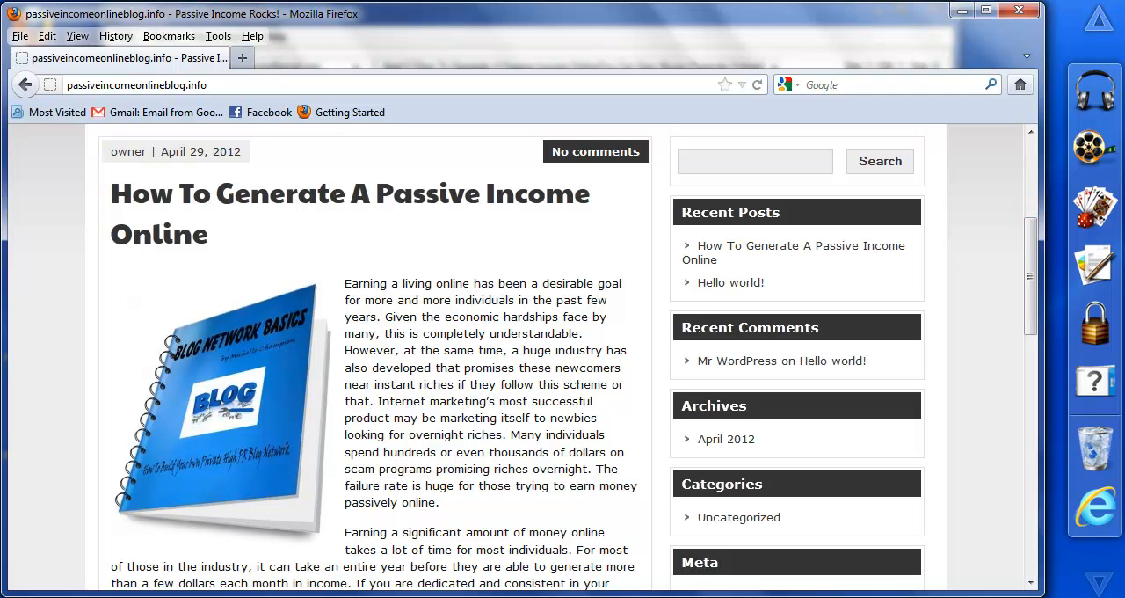
pyautogui.click(296, 596)
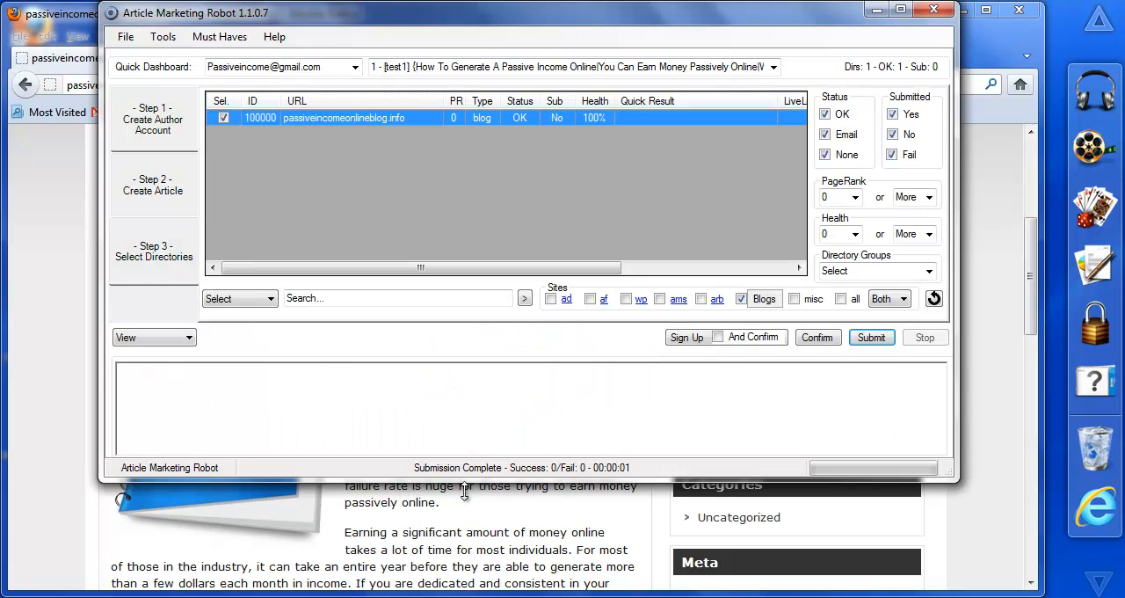